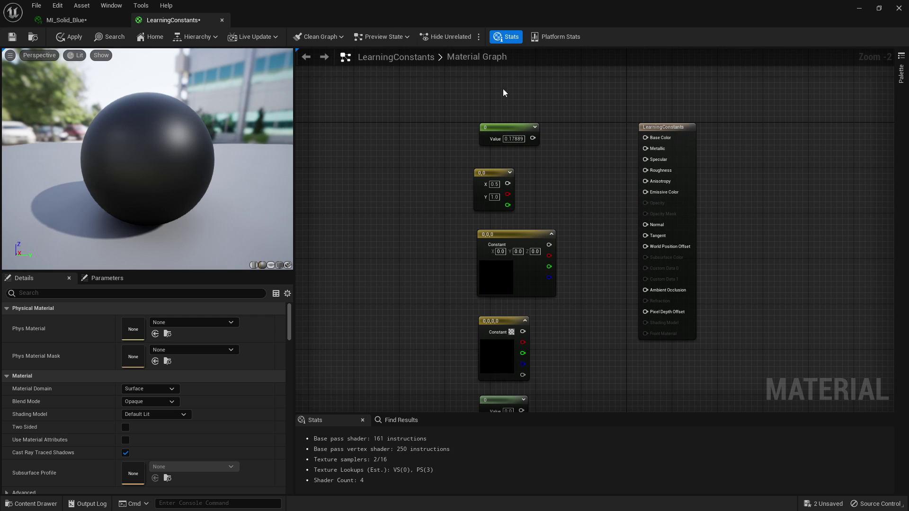
# Step: Delete all five constant nodes from the LearningConstants material graph, leaving only the material output node
pyautogui.moveTo(503, 89); pyautogui.dragTo(500, 58, button='right')
pyautogui.moveTo(451, 88); pyautogui.dragTo(589, 384)
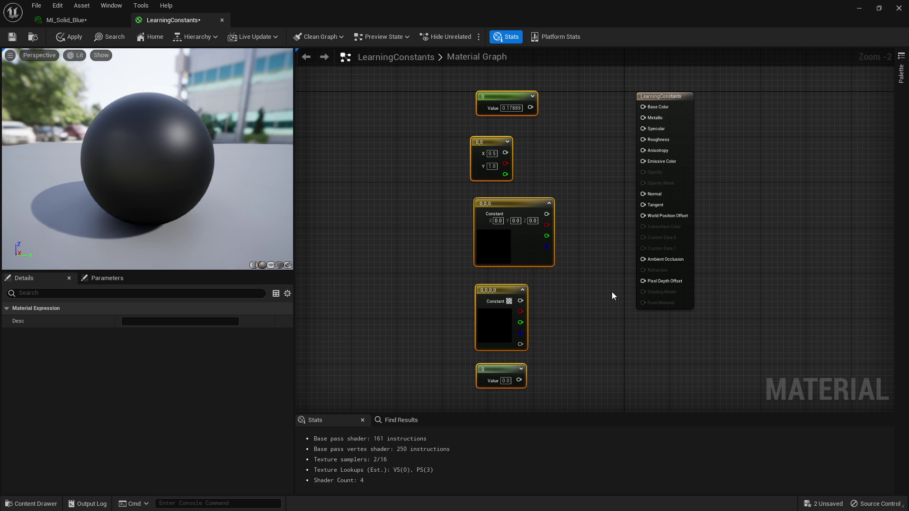
pyautogui.click(595, 198)
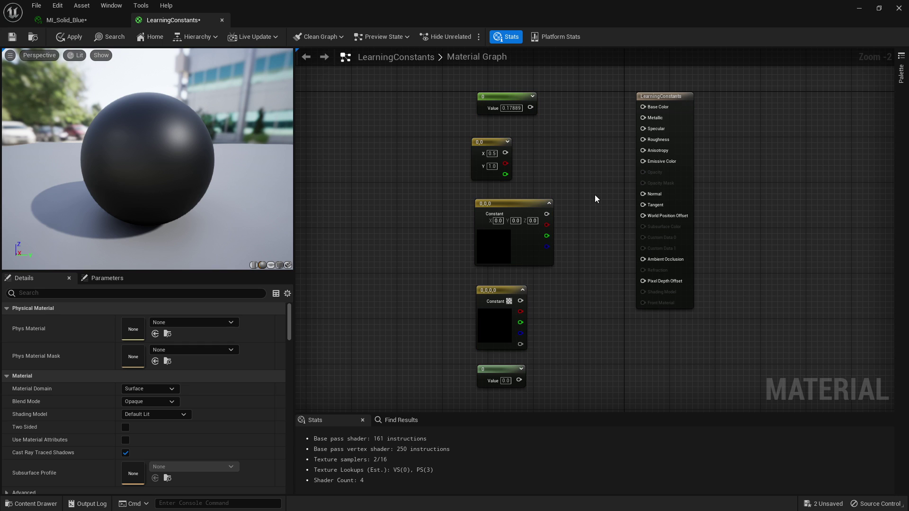
pyautogui.moveTo(436, 118); pyautogui.dragTo(573, 379)
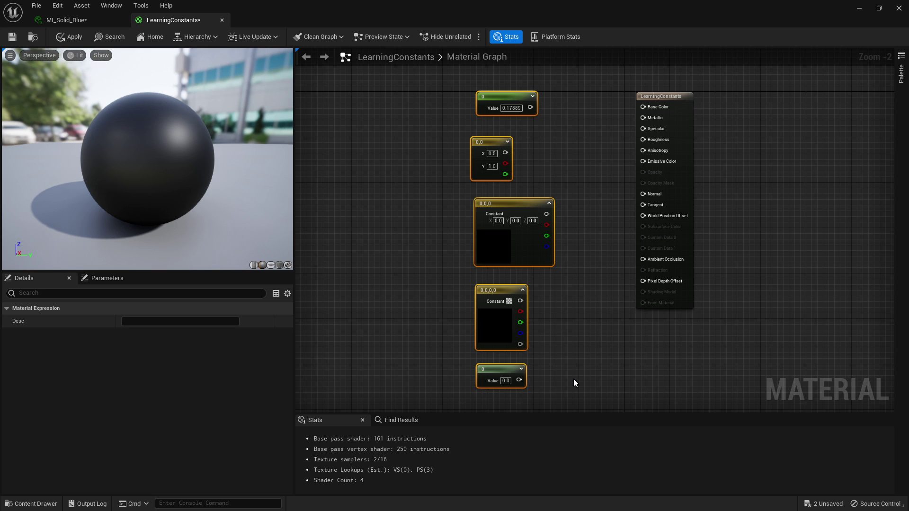
pyautogui.press('Delete')
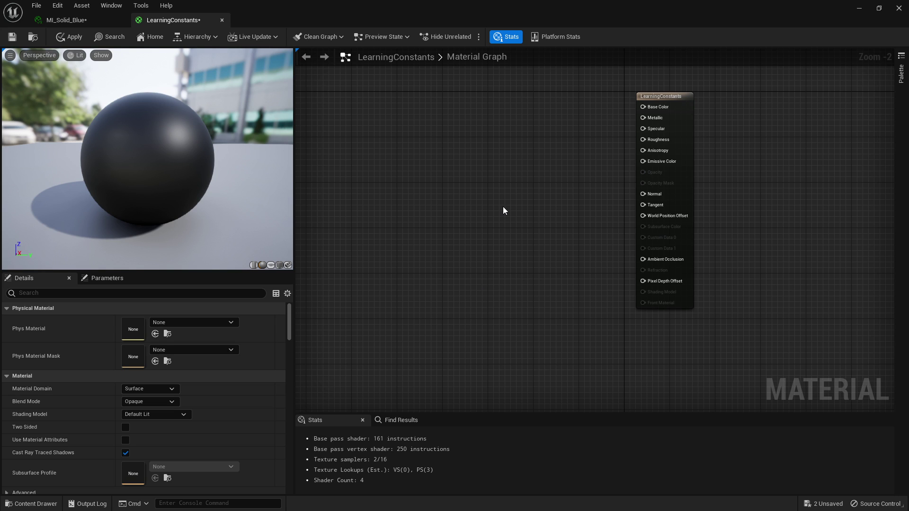
# Step: Add Constant, Constant2Vector, Constant3Vector and Constant4Vector nodes in a column and reposition the column higher beside the material output node
pyautogui.click(493, 145)
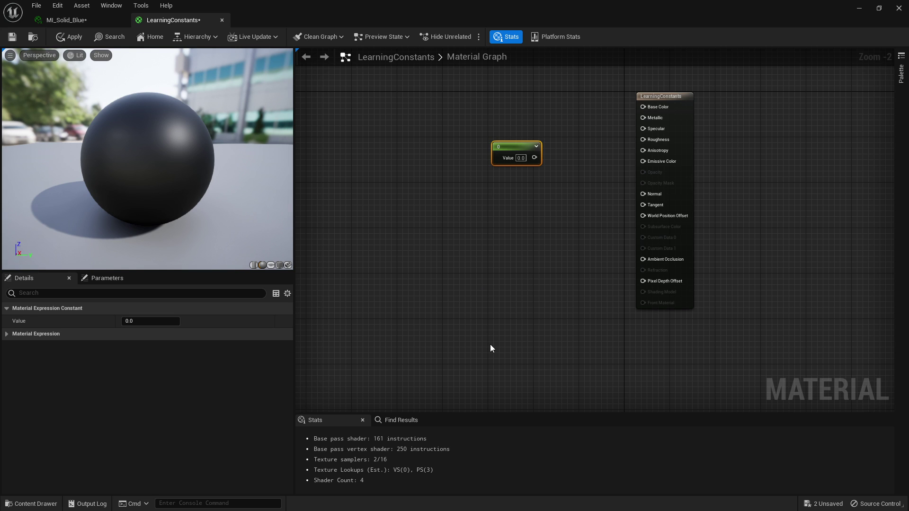
pyautogui.click(495, 187)
pyautogui.click(492, 272)
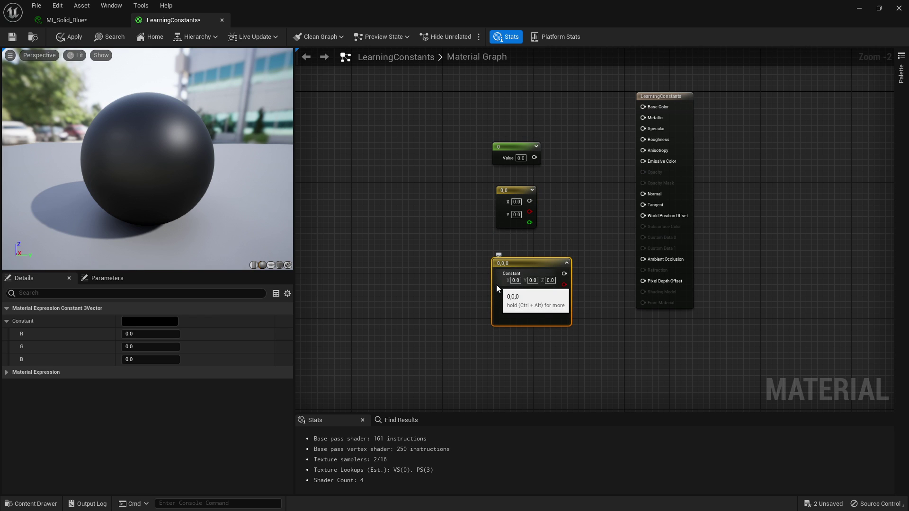
pyautogui.press('4')
pyautogui.click(494, 346)
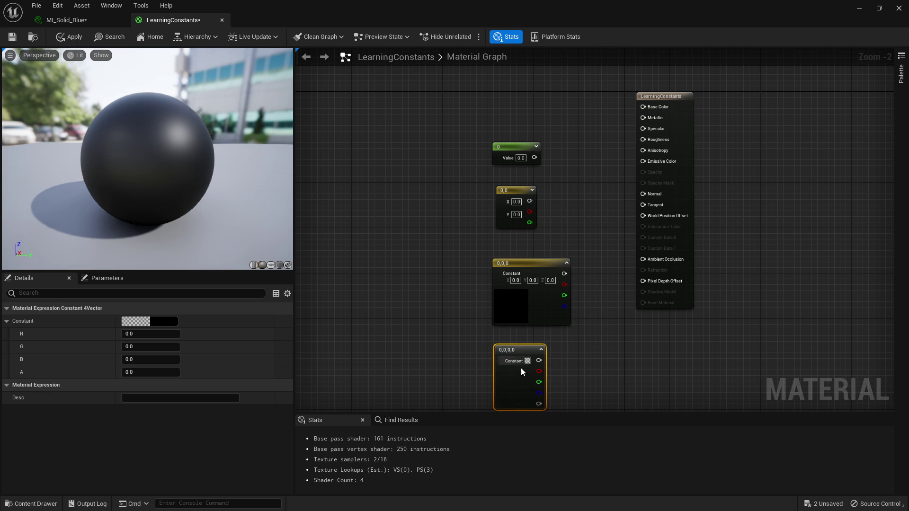
pyautogui.moveTo(579, 145); pyautogui.dragTo(513, 358)
pyautogui.moveTo(530, 284); pyautogui.dragTo(496, 224)
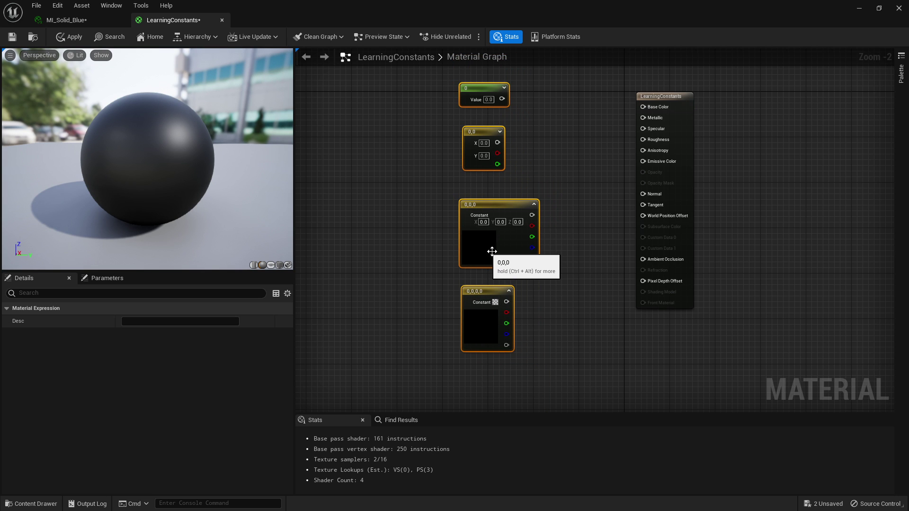
# Step: Add another Constant node by searching the graph's node list for "constant", and place it beside the first Constant
pyautogui.rightClick(562, 315)
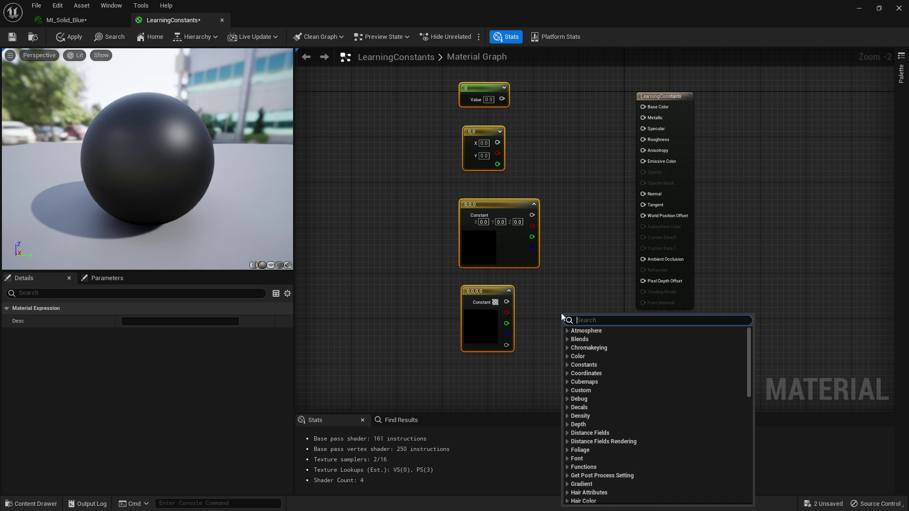
pyautogui.write('constant')
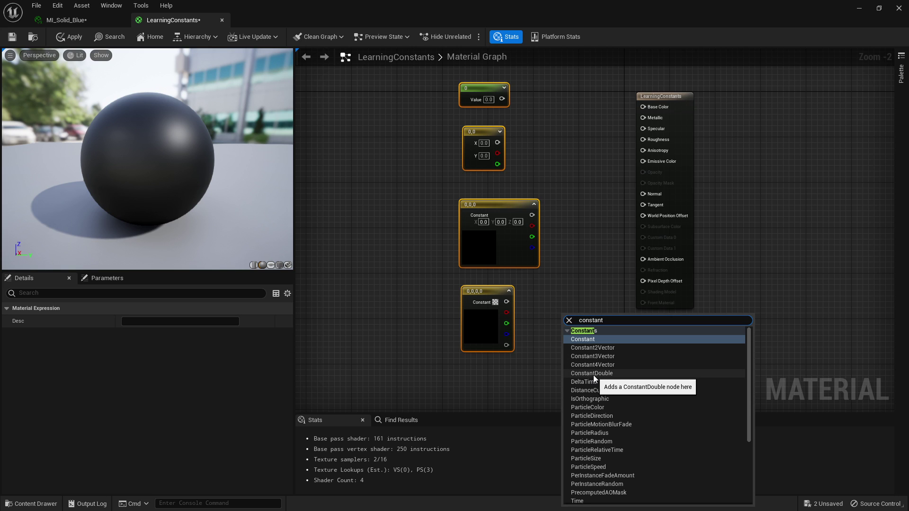
pyautogui.press('Return')
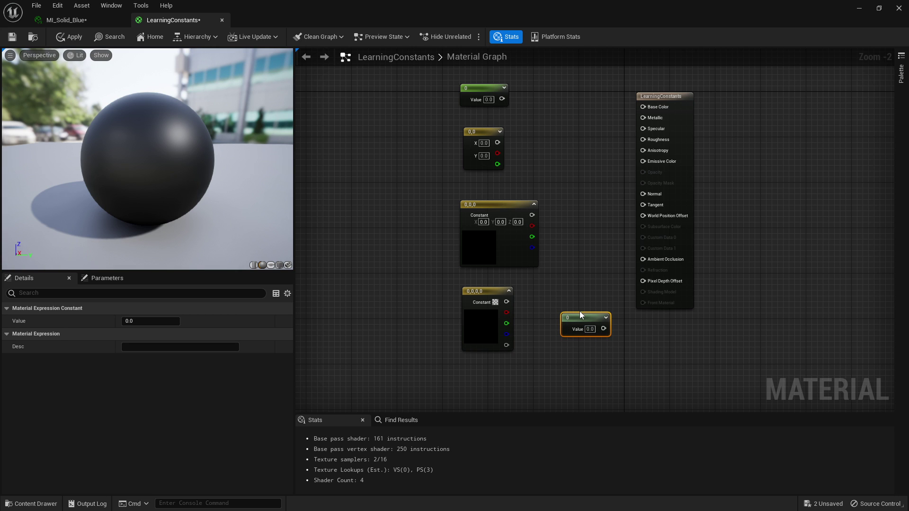
pyautogui.moveTo(585, 318); pyautogui.dragTo(561, 96)
pyautogui.moveTo(445, 85); pyautogui.dragTo(572, 109)
pyautogui.click(512, 76)
pyautogui.moveTo(511, 74); pyautogui.dragTo(569, 115)
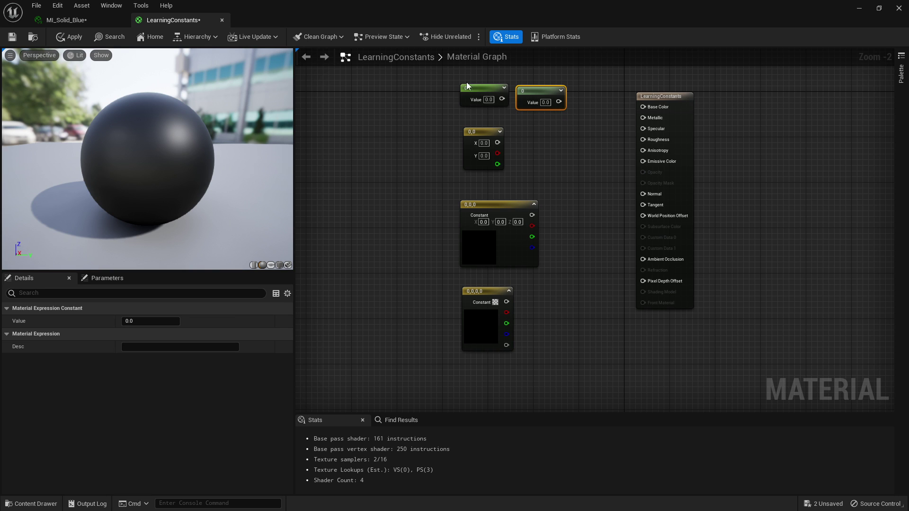
# Step: Delete the duplicate Constant node beside the first one
pyautogui.moveTo(451, 78); pyautogui.dragTo(513, 111)
pyautogui.click(513, 112)
pyautogui.click(538, 91)
pyautogui.press('Delete')
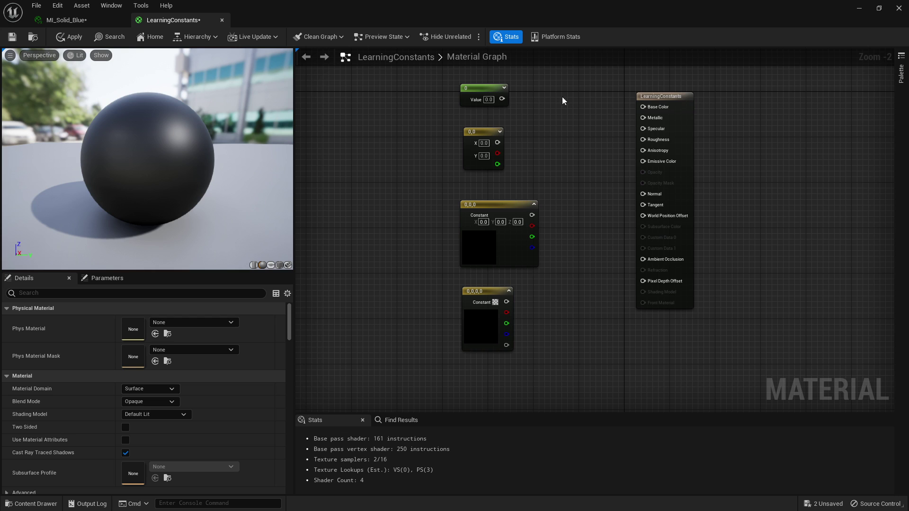
# Step: Clear the node palette's search filter and browse its full list of material nodes by category
pyautogui.click(901, 73)
pyautogui.doubleClick(805, 65)
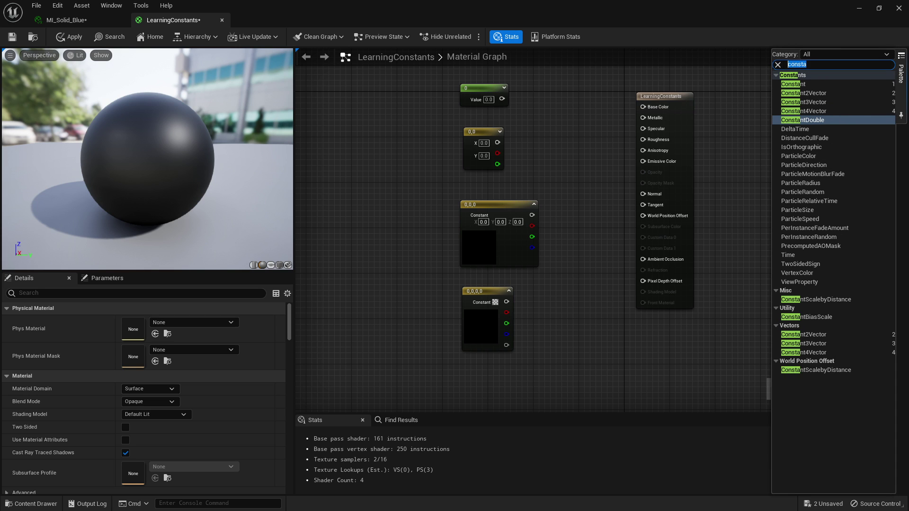
pyautogui.press('BackSpace')
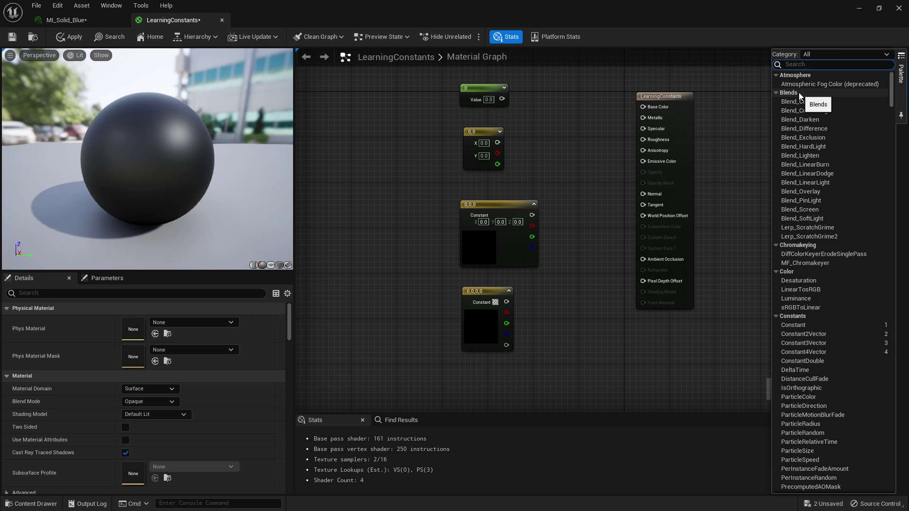
pyautogui.scroll(-15, 839, 169)
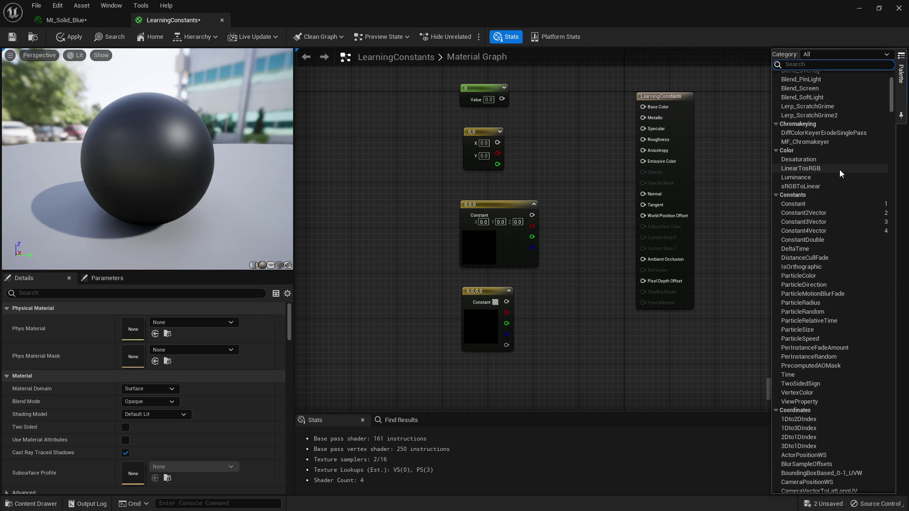
pyautogui.click(904, 81)
pyautogui.click(903, 81)
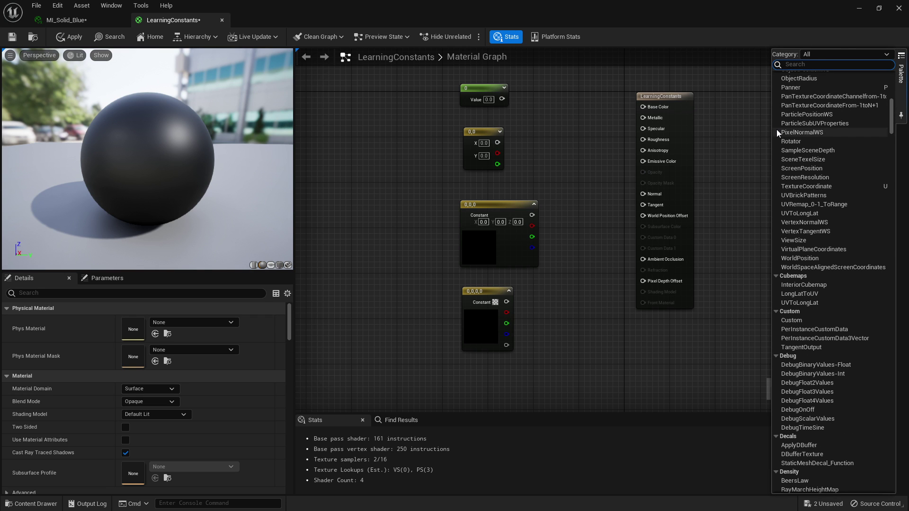
# Step: Find "constant" in the node palette, place a Constant in the graph and delete it again
pyautogui.write('constant')
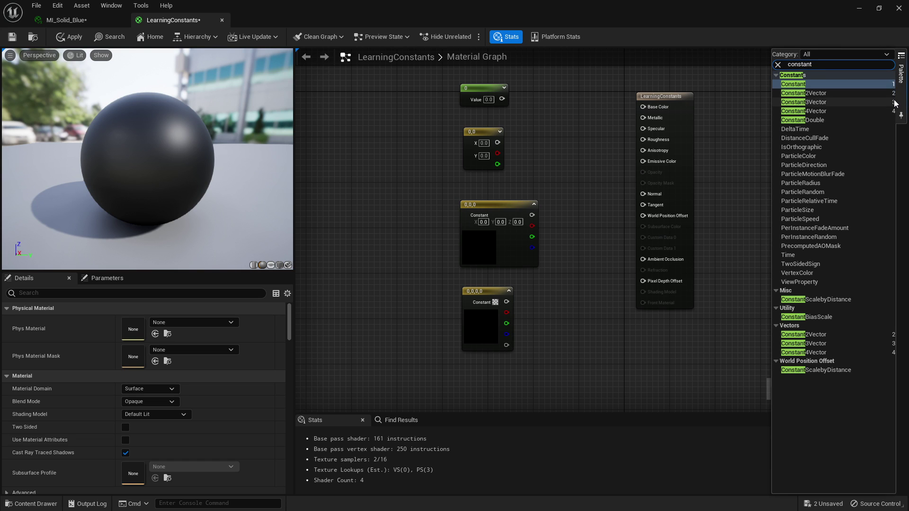
pyautogui.moveTo(889, 84); pyautogui.dragTo(528, 171)
pyautogui.moveTo(551, 134); pyautogui.dragTo(575, 190)
pyautogui.press('Delete')
# Step: Connect the Constant node to the material's Base Color and set its value to 1
pyautogui.moveTo(579, 162); pyautogui.dragTo(555, 215, button='right')
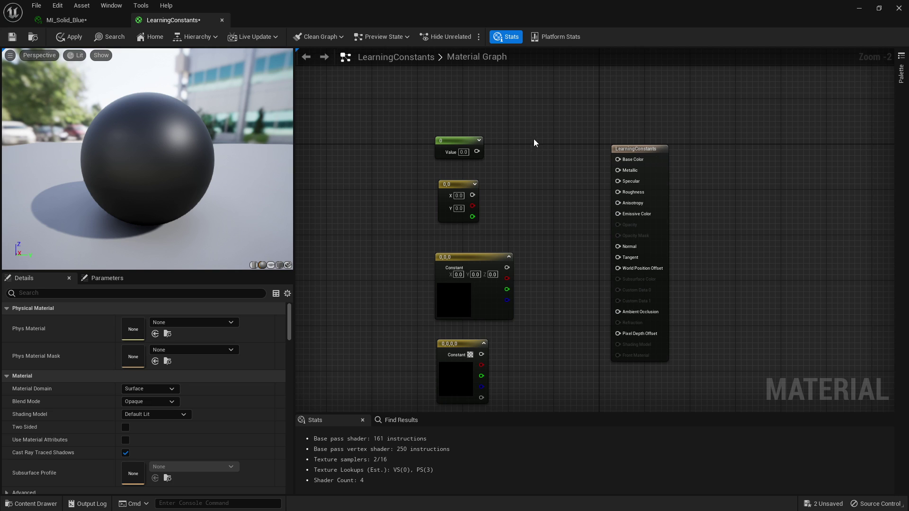
pyautogui.click(478, 142)
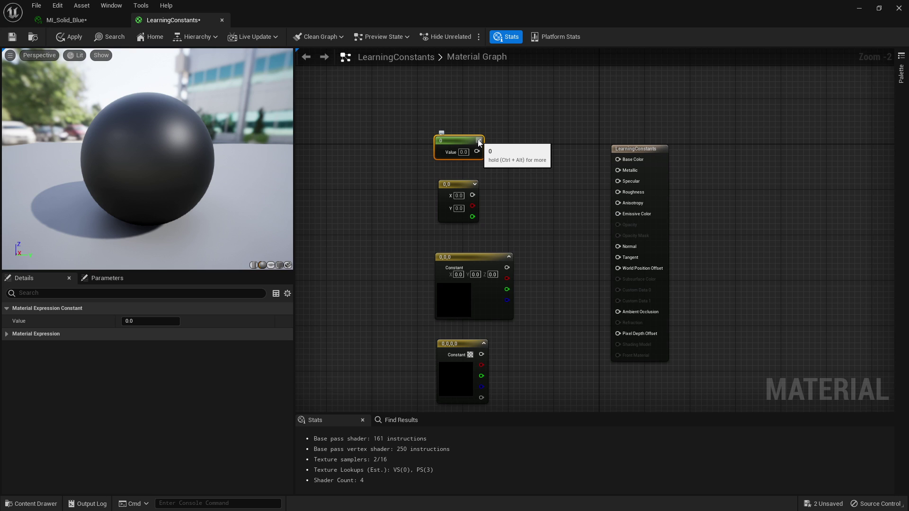
pyautogui.moveTo(476, 151); pyautogui.dragTo(617, 163)
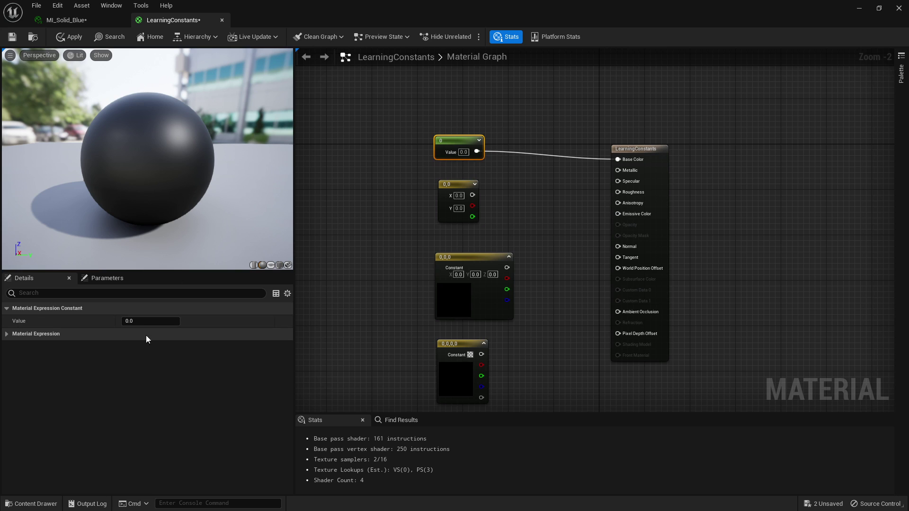
pyautogui.click(151, 321)
pyautogui.write('1')
pyautogui.press('Return')
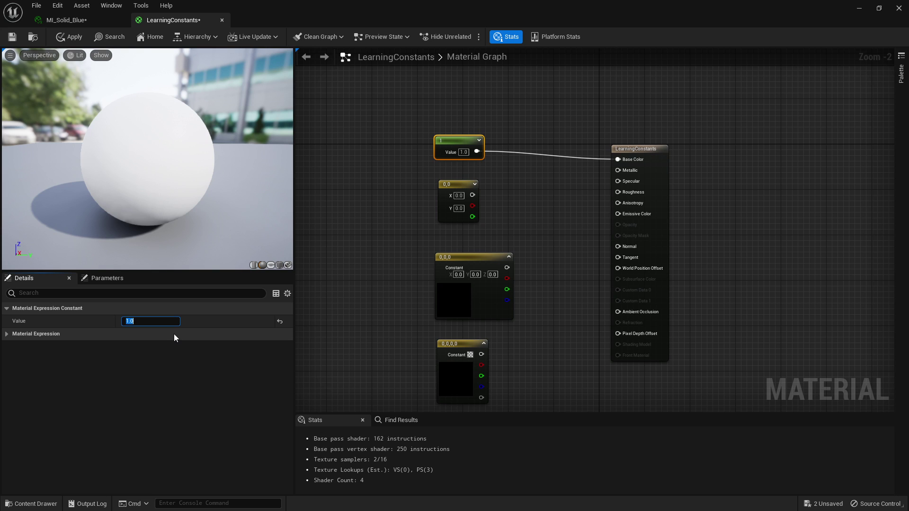
# Step: Try the values 0.2, 0.4, 0.6 and 0.8 on the Constant node feeding Base Color
pyautogui.write('0.2')
pyautogui.press('Return')
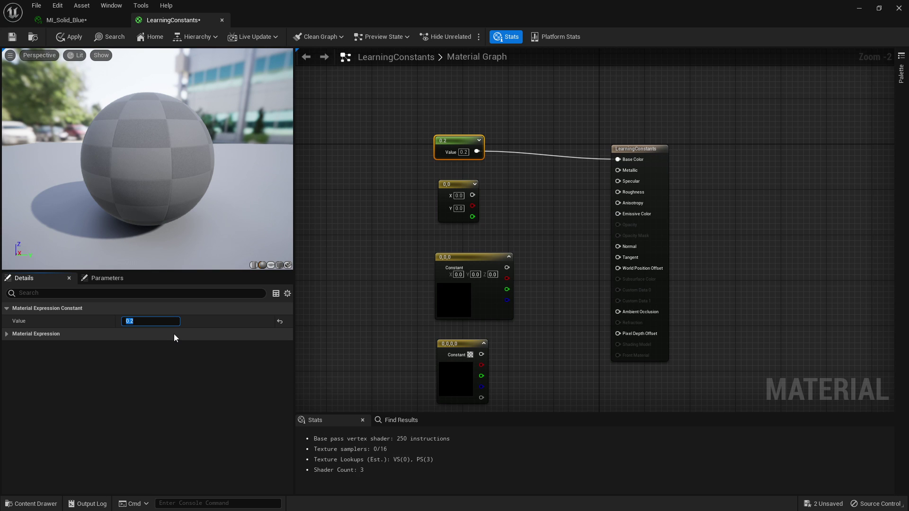
pyautogui.write('0.4')
pyautogui.press('Return')
pyautogui.write('0.6')
pyautogui.press('Return')
pyautogui.write('0.8')
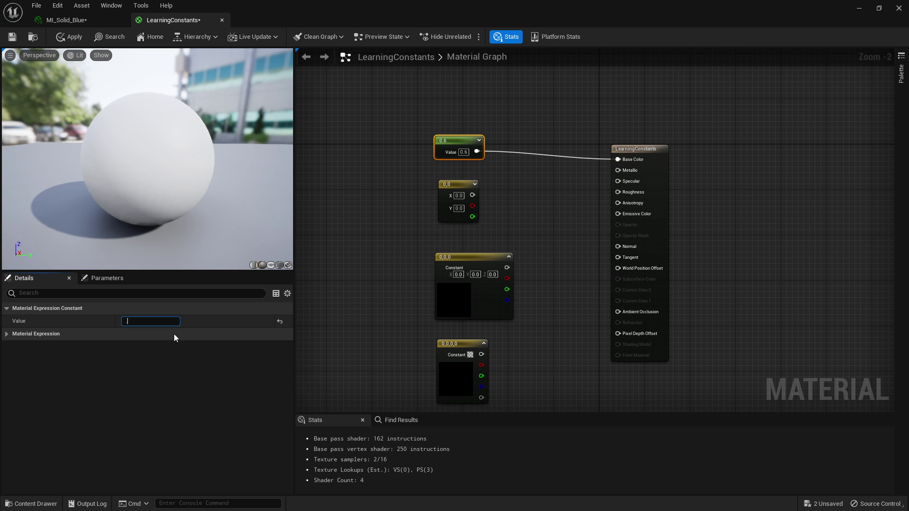
pyautogui.press('Return')
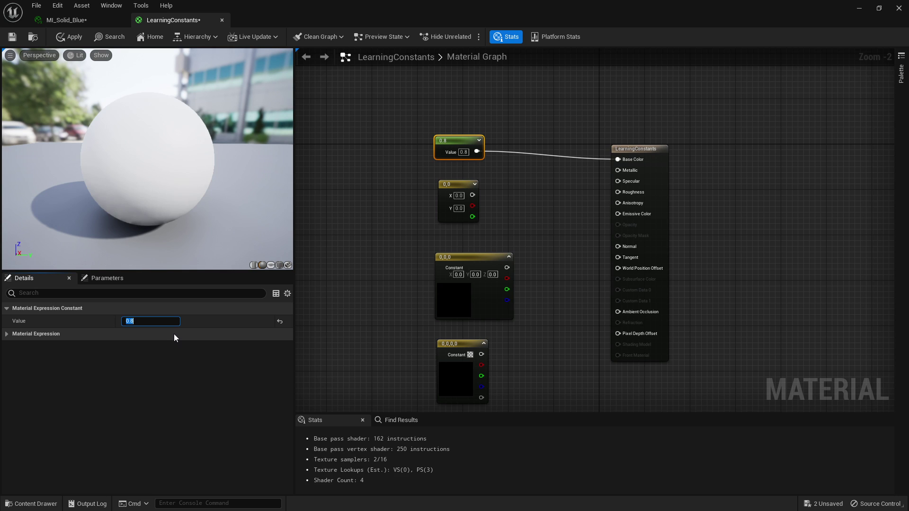
# Step: Try 9999 and 0.9999 as the Constant's value, and set it back to 1
pyautogui.write('9999')
pyautogui.press('Return')
pyautogui.write('.9999')
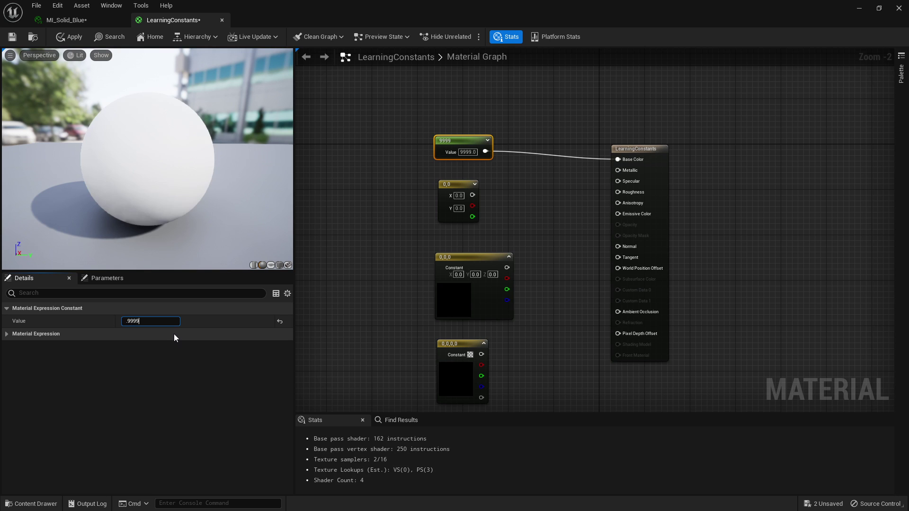
pyautogui.press('Return')
pyautogui.write('1')
pyautogui.press('Return')
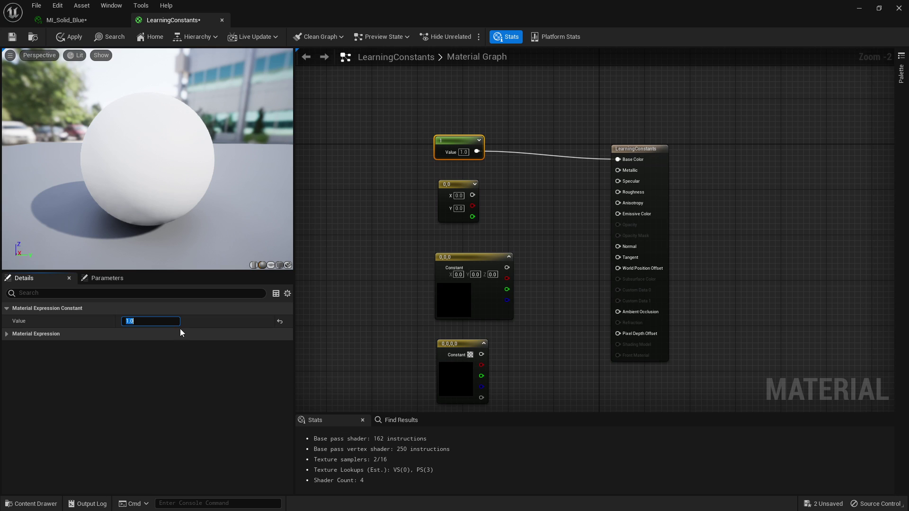
# Step: Disconnect the Constant node from Base Color, connect it to Metallic instead and move it beside the Constant2Vector
pyautogui.click(608, 178)
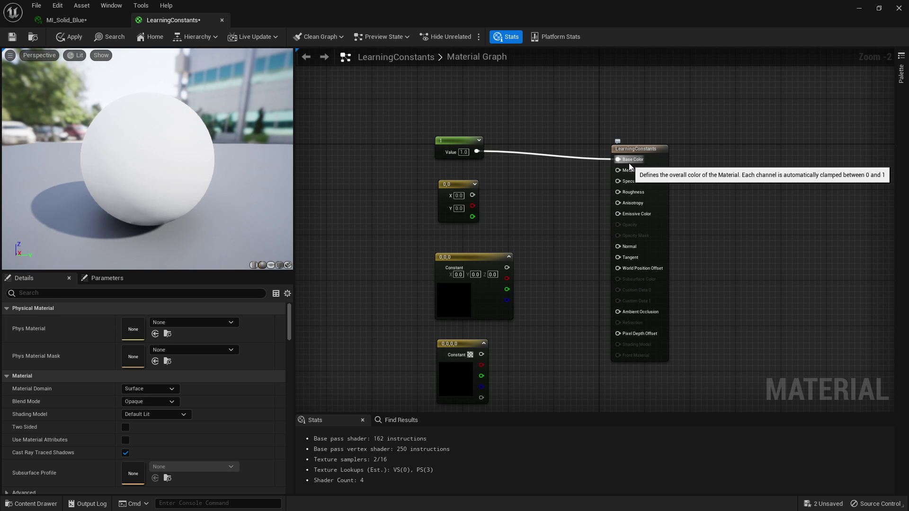
pyautogui.moveTo(464, 144); pyautogui.dragTo(620, 171)
pyautogui.keyDown('alt'); pyautogui.click(488, 154); pyautogui.keyUp('alt')
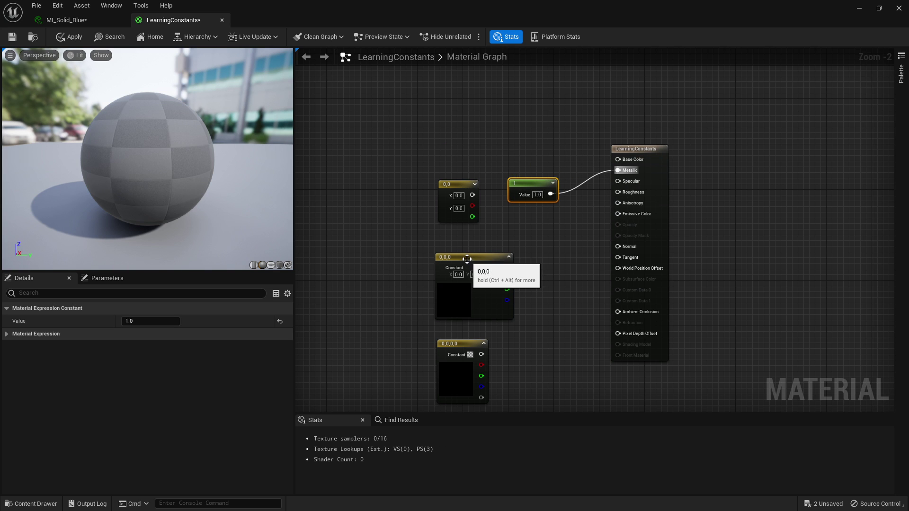
# Step: Add a second Constant node above the others, connect it to Base Color and set its value to 0.5
pyautogui.press('1')
pyautogui.click(484, 114)
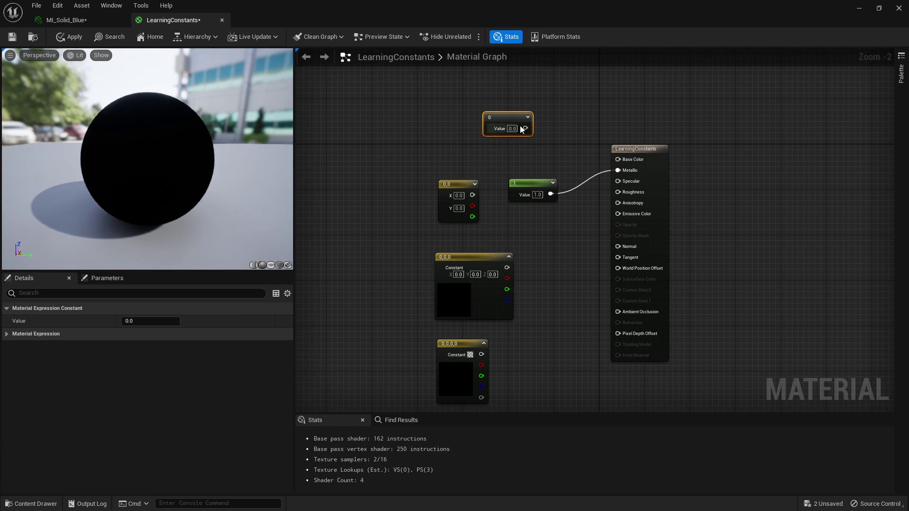
pyautogui.moveTo(525, 128); pyautogui.dragTo(617, 159)
pyautogui.click(150, 320)
pyautogui.write('0.5')
pyautogui.press('Return')
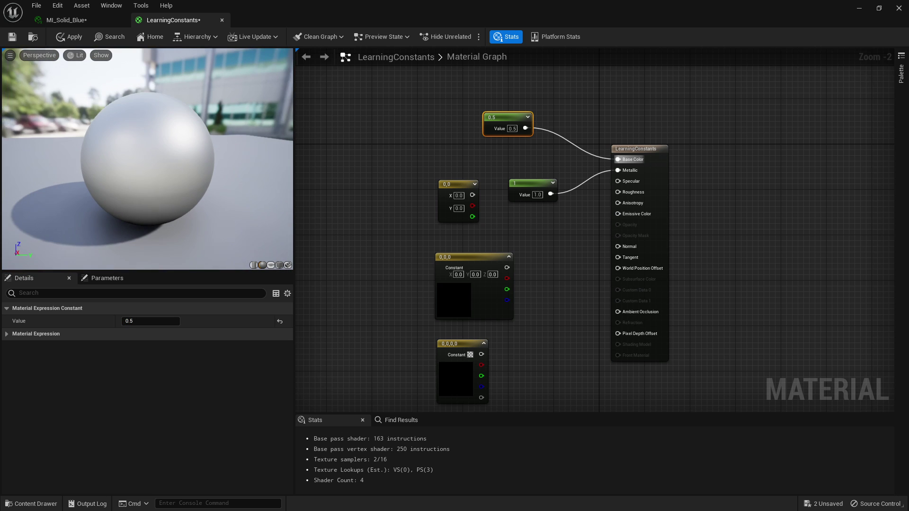
# Step: Delete the 0.5 Constant, and move the remaining Constant above the Constant2Vector with its Metallic connection removed
pyautogui.click(493, 98)
pyautogui.moveTo(592, 132); pyautogui.dragTo(711, 390)
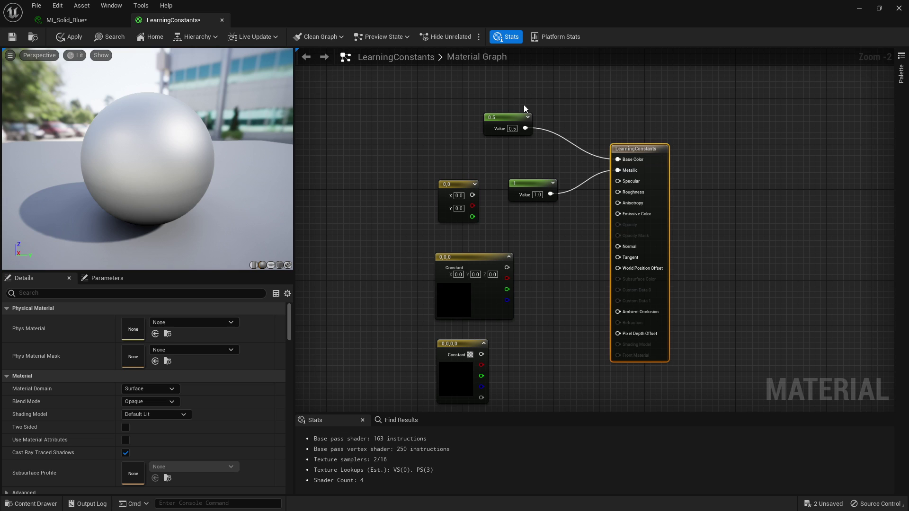
pyautogui.moveTo(497, 92); pyautogui.dragTo(541, 138)
pyautogui.press('Delete')
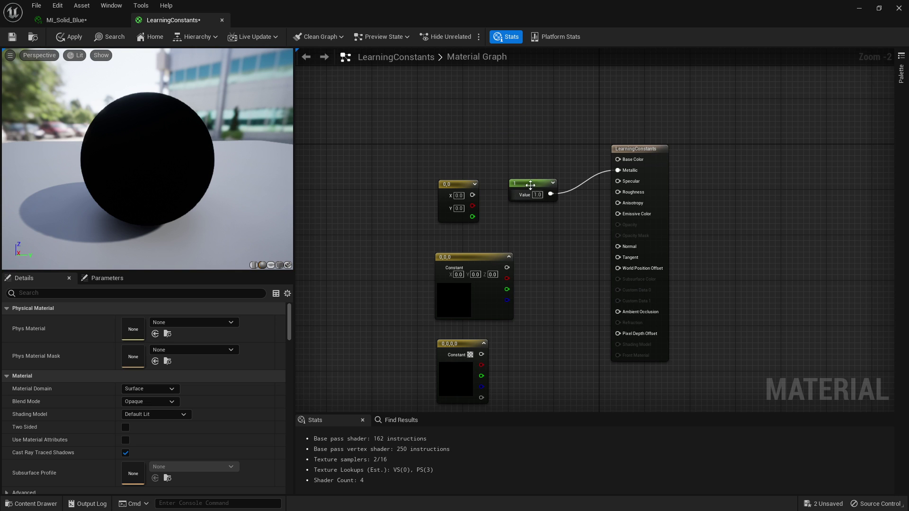
pyautogui.moveTo(531, 183); pyautogui.dragTo(463, 143)
pyautogui.keyDown('alt'); pyautogui.click(485, 157); pyautogui.keyUp('alt')
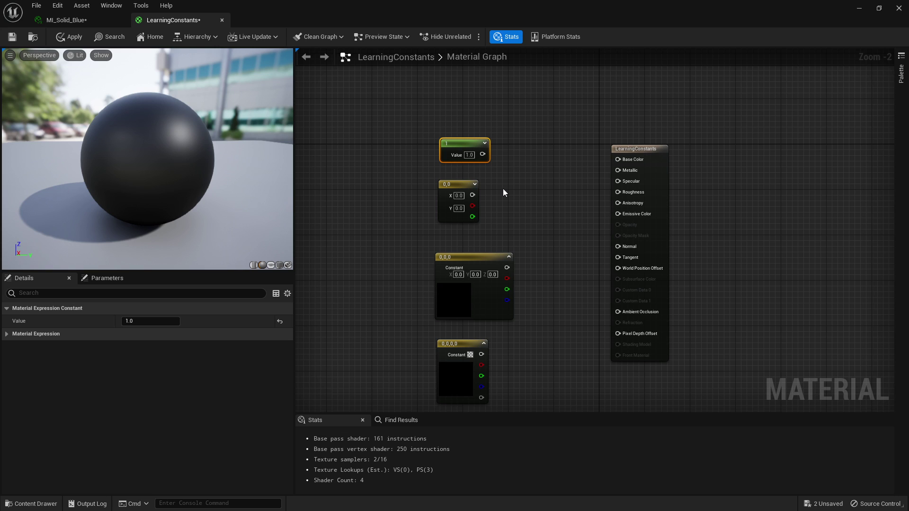
# Step: Move the Constant node higher to leave a wider gap above the Constant2Vector
pyautogui.click(468, 185)
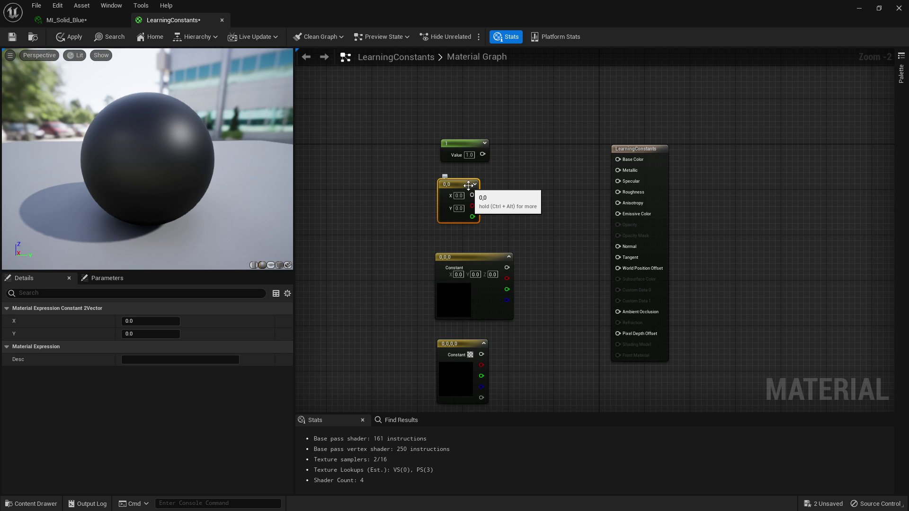
pyautogui.moveTo(391, 172); pyautogui.dragTo(521, 365)
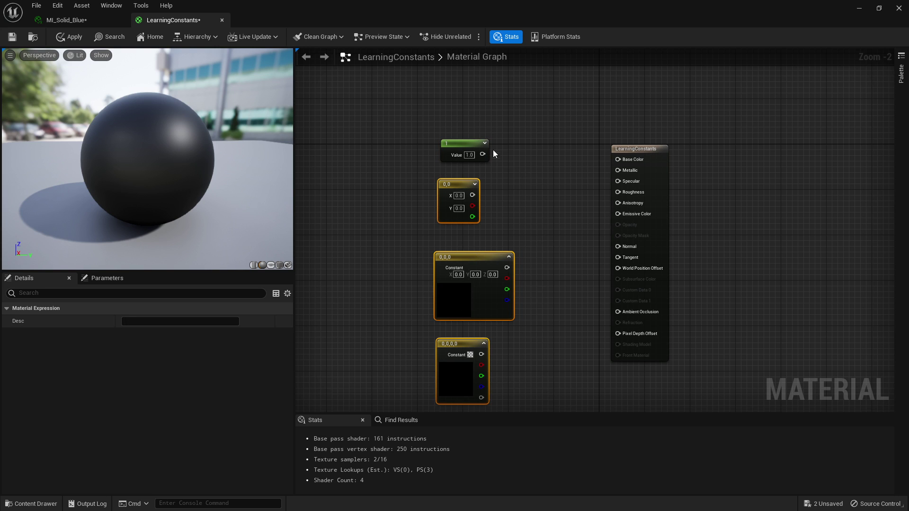
pyautogui.moveTo(463, 144)
pyautogui.mouseDown()
pyautogui.moveTo(462, 126)
pyautogui.moveTo(463, 140)
pyautogui.mouseUp()
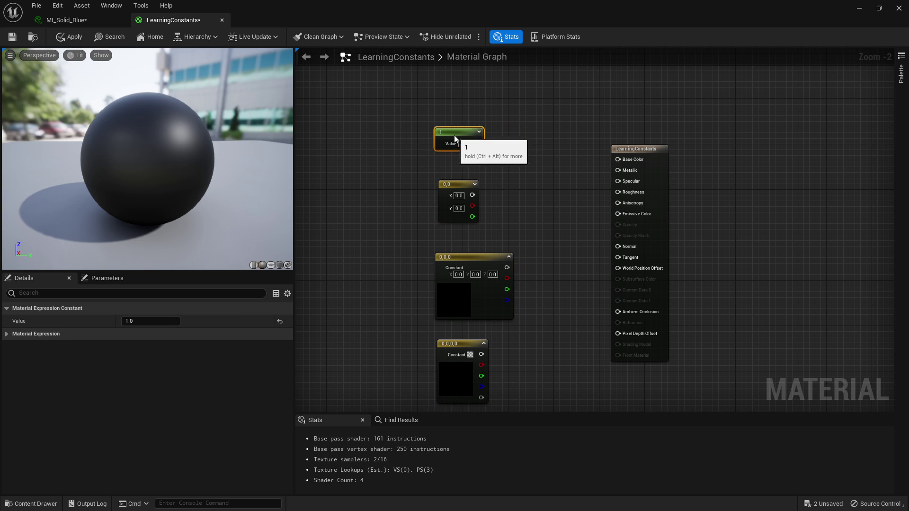
pyautogui.moveTo(404, 100); pyautogui.dragTo(506, 168)
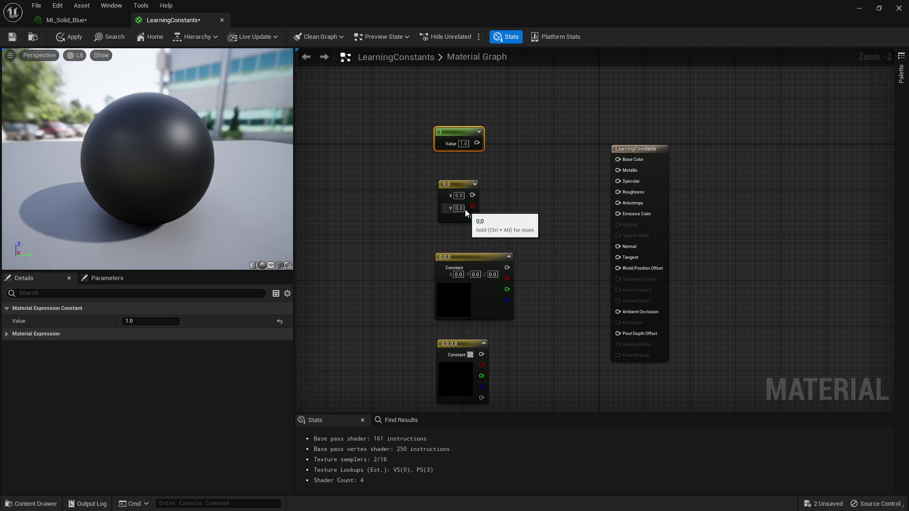
pyautogui.moveTo(468, 131)
pyautogui.mouseDown()
pyautogui.moveTo(474, 103)
pyautogui.moveTo(474, 125)
pyautogui.mouseUp()
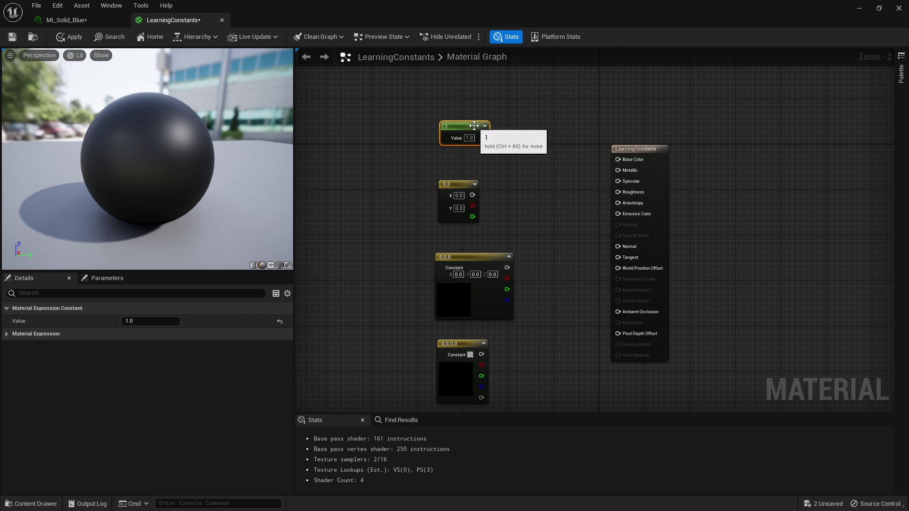
pyautogui.moveTo(422, 172); pyautogui.dragTo(507, 266)
pyautogui.moveTo(376, 245); pyautogui.dragTo(545, 354)
pyautogui.moveTo(402, 322); pyautogui.dragTo(498, 402)
pyautogui.click(539, 158)
pyautogui.moveTo(540, 157); pyautogui.dragTo(538, 196, button='right')
# Step: Connect the Constant2Vector's combined output to Base Color and keep the node selected
pyautogui.click(436, 259)
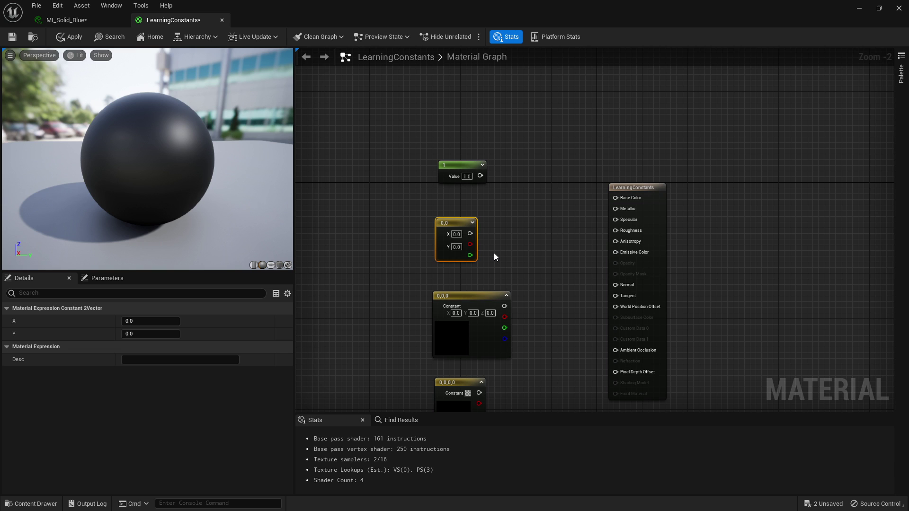
pyautogui.moveTo(469, 244); pyautogui.dragTo(529, 202)
pyautogui.click(471, 254)
pyautogui.click(484, 242)
pyautogui.moveTo(471, 255); pyautogui.dragTo(634, 198)
pyautogui.click(482, 239)
pyautogui.click(455, 239)
# Step: Try 1 as the Constant2Vector's X value, and set it back to 0
pyautogui.click(142, 321)
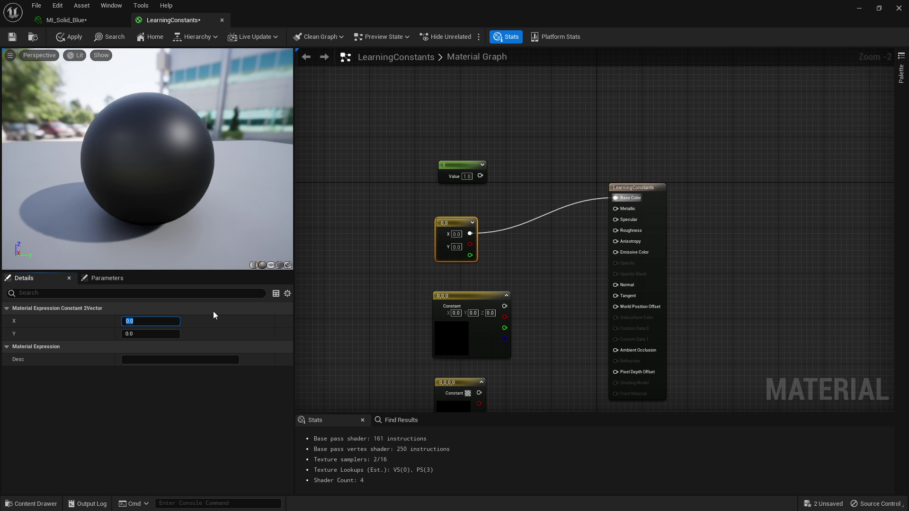
pyautogui.write('1')
pyautogui.press('Return')
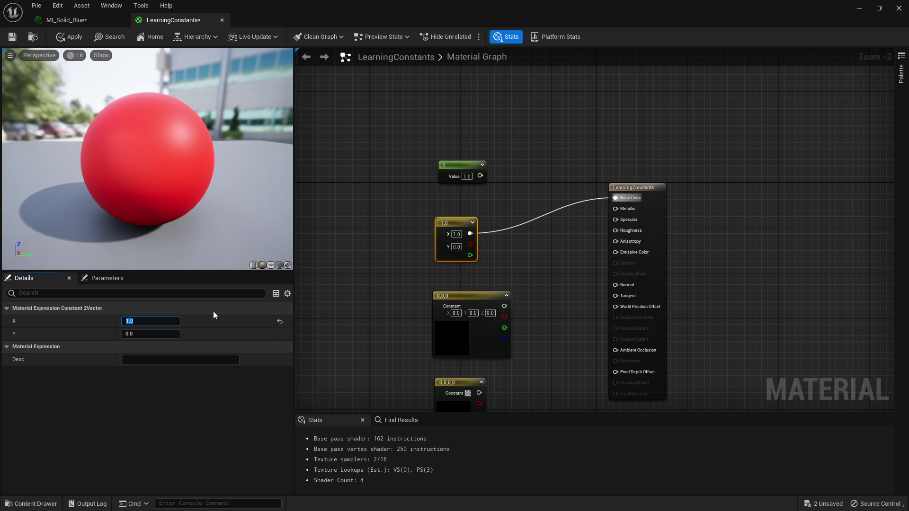
pyautogui.write('0')
pyautogui.press('Tab')
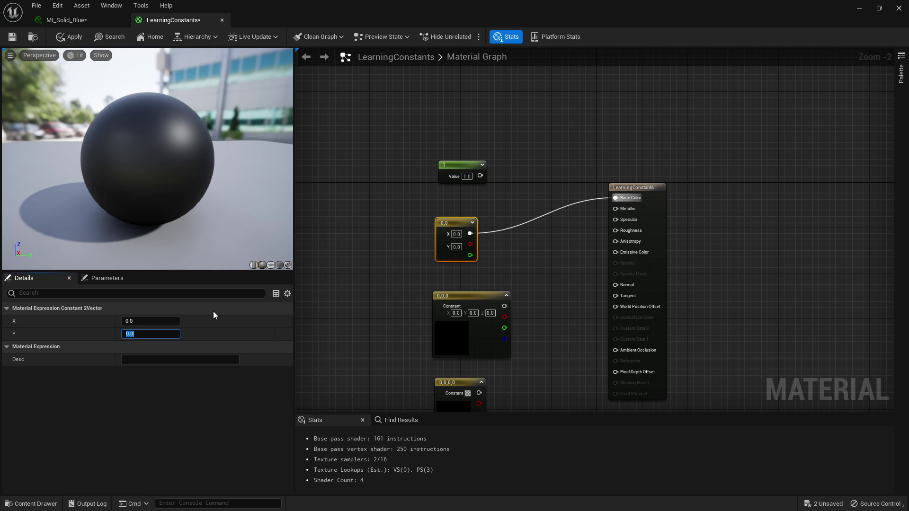
# Step: Set the Constant2Vector's Y value to 1 and its X value to 1
pyautogui.write('1')
pyautogui.press('Return')
pyautogui.hotkey('shift', 'Tab')
pyautogui.write('1')
pyautogui.press('Return')
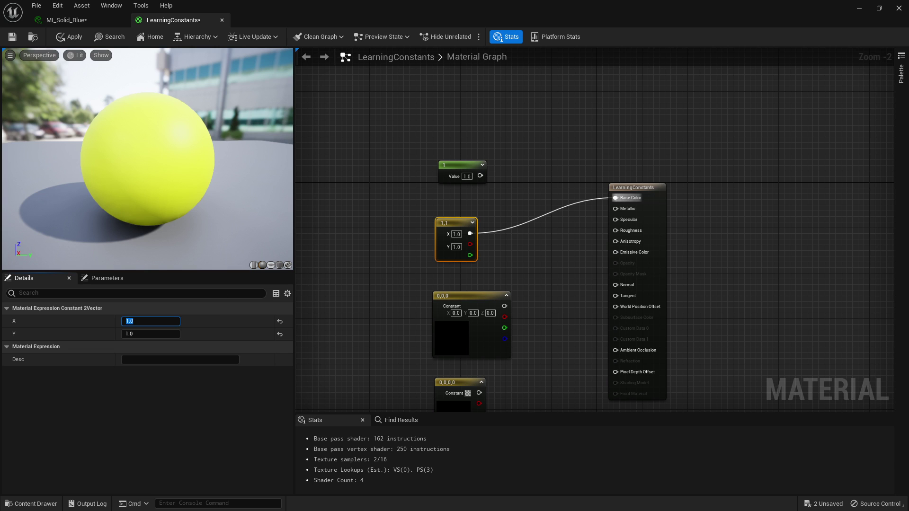
# Step: Connect the Constant2Vector's red output to Base Color in place of the combined one, and its green output to Metallic
pyautogui.moveTo(469, 244); pyautogui.dragTo(630, 240)
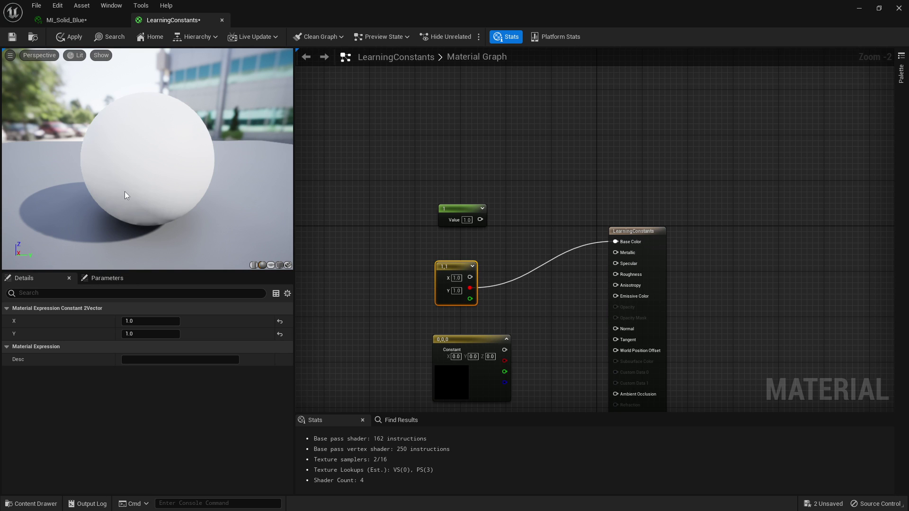
pyautogui.moveTo(470, 298); pyautogui.dragTo(616, 252)
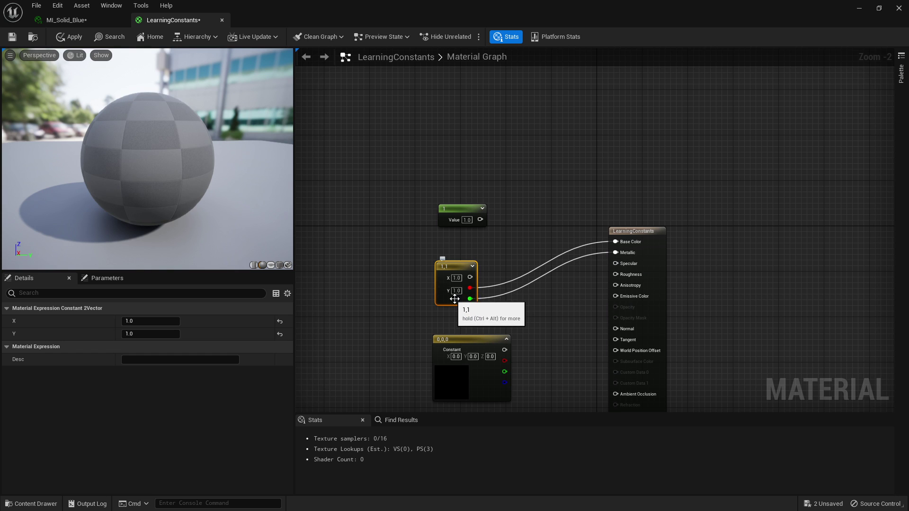
# Step: Try 0.5 as the Constant2Vector's X value, and set it to 0.2
pyautogui.click(165, 323)
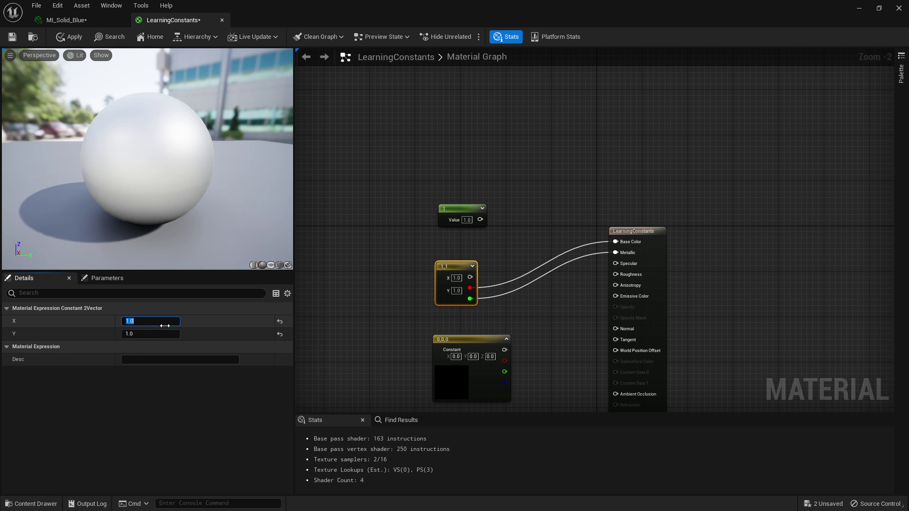
pyautogui.write('0.5')
pyautogui.press('Return')
pyautogui.write('0.2')
pyautogui.press('Return')
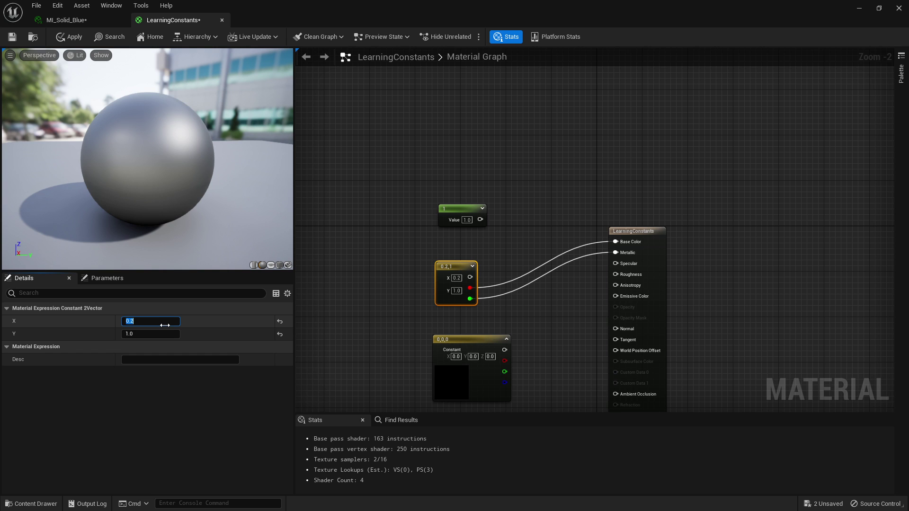
pyautogui.moveTo(462, 296); pyautogui.dragTo(445, 201)
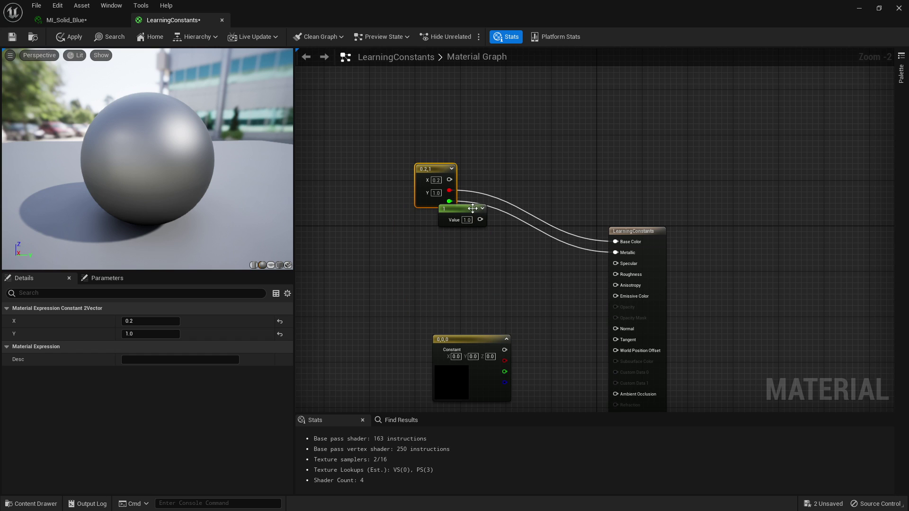
pyautogui.click(459, 254)
pyautogui.moveTo(499, 267)
pyautogui.mouseDown()
pyautogui.moveTo(655, 253)
pyautogui.moveTo(499, 267)
pyautogui.mouseUp()
pyautogui.hotkey('ctrl', 'z')
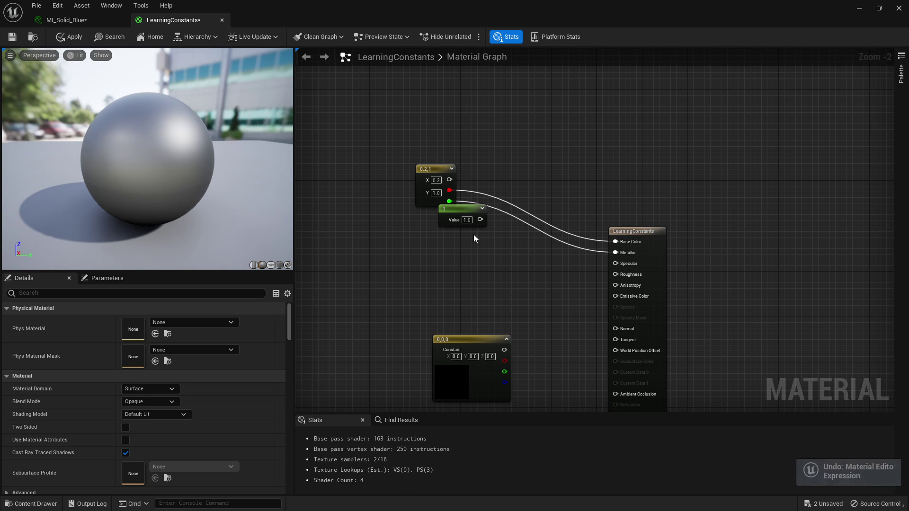
pyautogui.hotkey('ctrl', 'z')
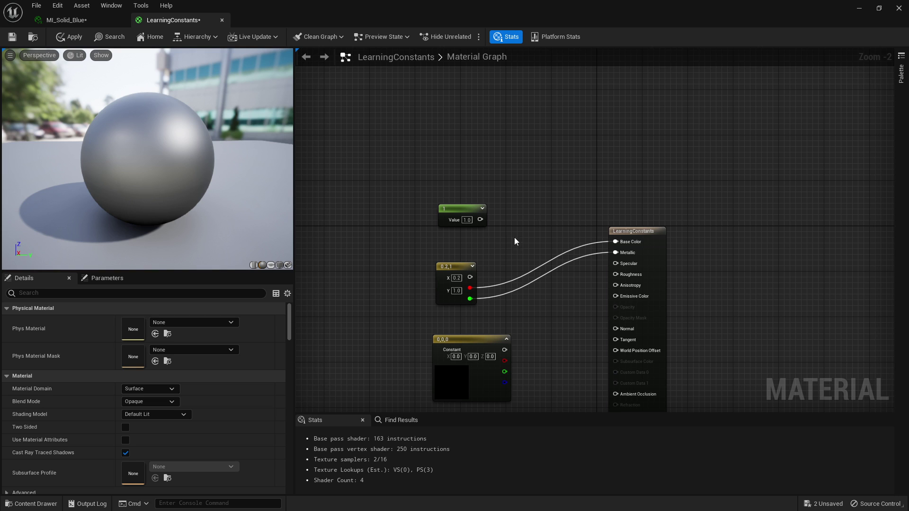
# Step: Disconnect the Constant2Vector's red and green outputs from Base Color and Metallic
pyautogui.keyDown('alt'); pyautogui.click(469, 287); pyautogui.keyUp('alt')
pyautogui.keyDown('alt'); pyautogui.click(470, 299); pyautogui.keyUp('alt')
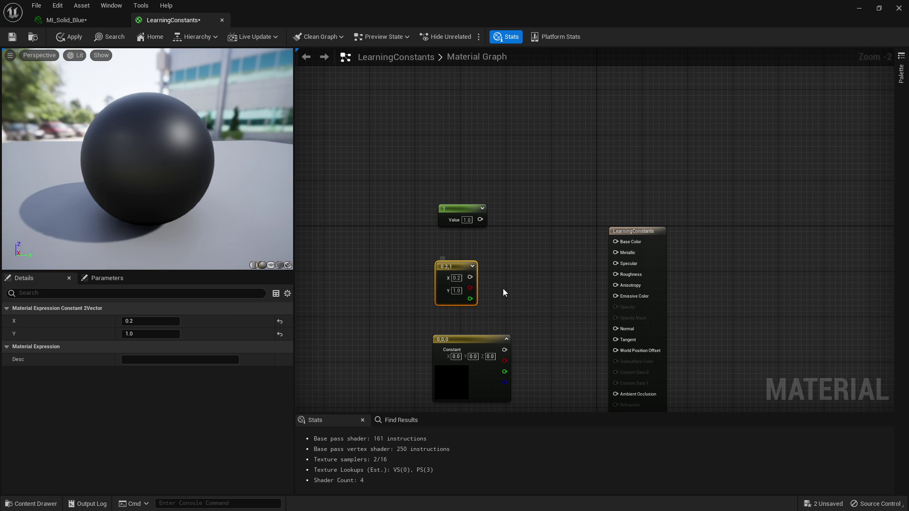
# Step: Move the Constant node down, closer to the Constant2Vector
pyautogui.moveTo(502, 289); pyautogui.dragTo(547, 206, button='right')
pyautogui.moveTo(445, 243); pyautogui.dragTo(593, 332)
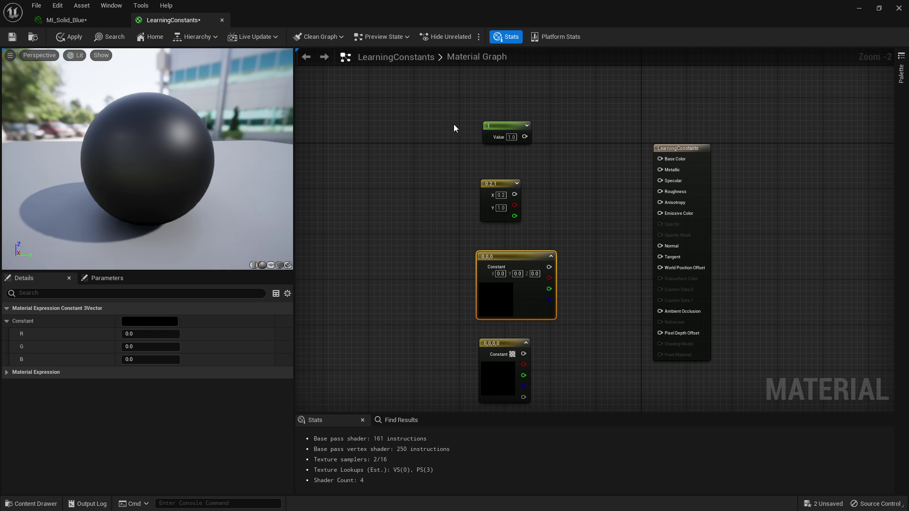
pyautogui.keyDown('shift'); pyautogui.moveTo(453, 119); pyautogui.dragTo(565, 164); pyautogui.keyUp('shift')
pyautogui.click(579, 214)
pyautogui.moveTo(503, 137)
pyautogui.mouseDown()
pyautogui.moveTo(538, 158)
pyautogui.moveTo(463, 145)
pyautogui.moveTo(502, 144)
pyautogui.moveTo(502, 152)
pyautogui.mouseUp()
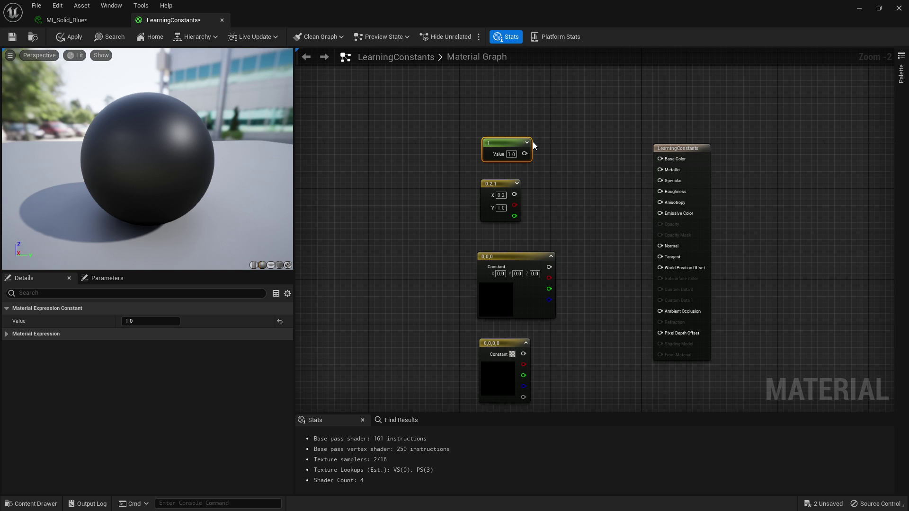
pyautogui.moveTo(464, 246); pyautogui.dragTo(580, 319)
pyautogui.click(512, 122)
pyautogui.moveTo(524, 154); pyautogui.dragTo(647, 157)
pyautogui.click(374, 258)
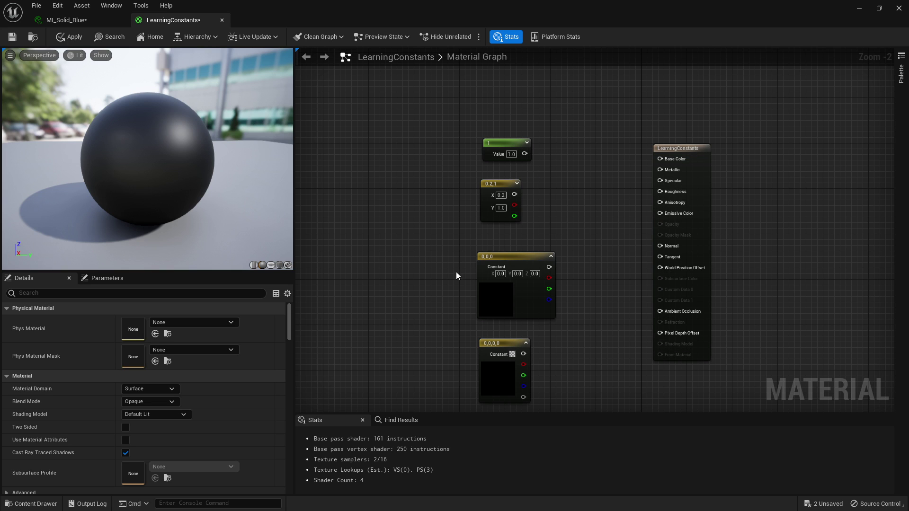
# Step: Set the Constant3Vector's color to a bright orange with values 1.0, 0.365812, 0.0
pyautogui.moveTo(473, 244); pyautogui.dragTo(623, 336)
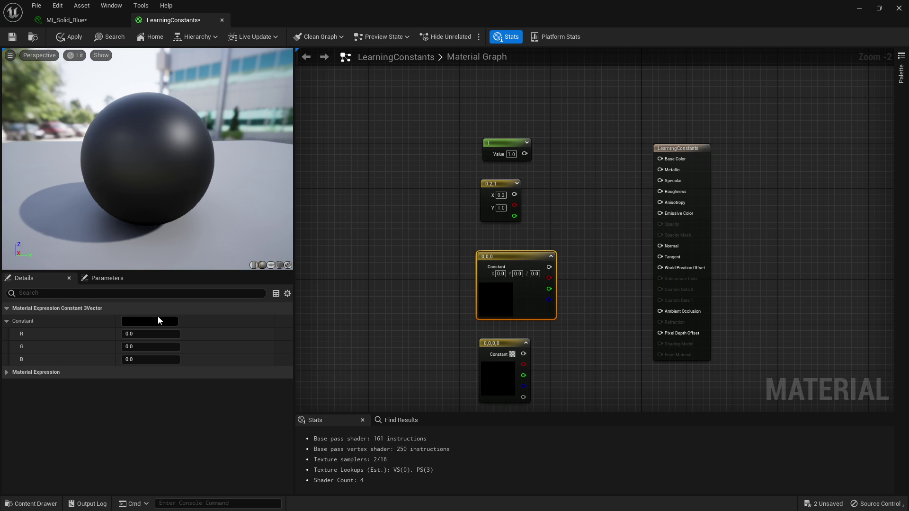
pyautogui.click(12, 322)
pyautogui.click(146, 321)
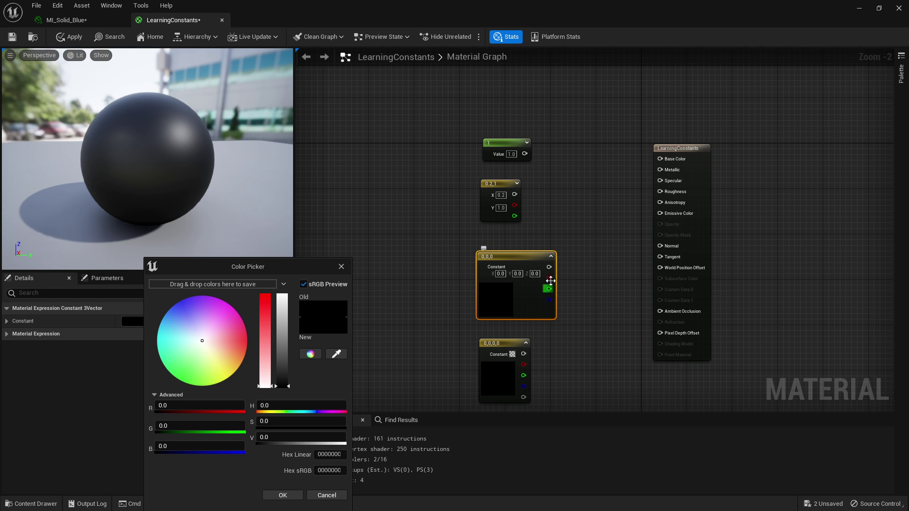
pyautogui.click(549, 274)
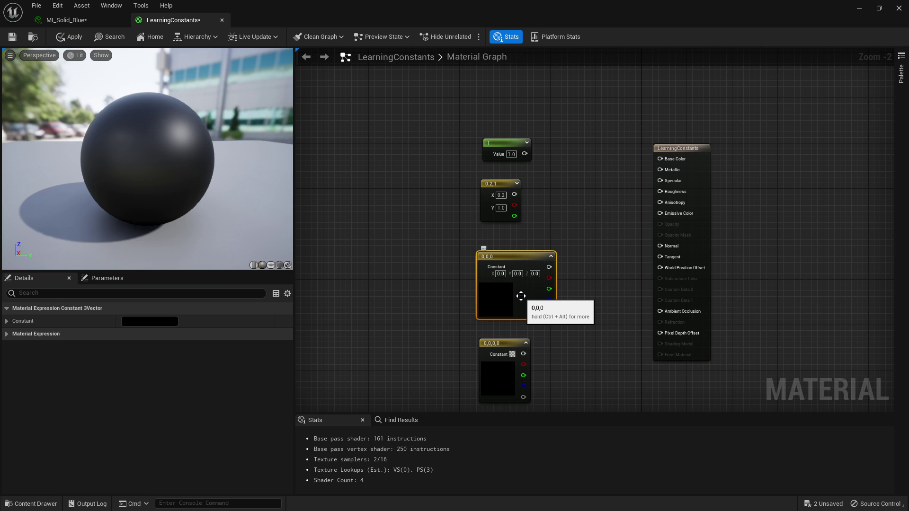
pyautogui.click(146, 321)
pyautogui.moveTo(167, 311); pyautogui.dragTo(237, 354)
pyautogui.moveTo(284, 374); pyautogui.dragTo(284, 292)
pyautogui.moveTo(267, 313); pyautogui.dragTo(267, 291)
pyautogui.click(285, 495)
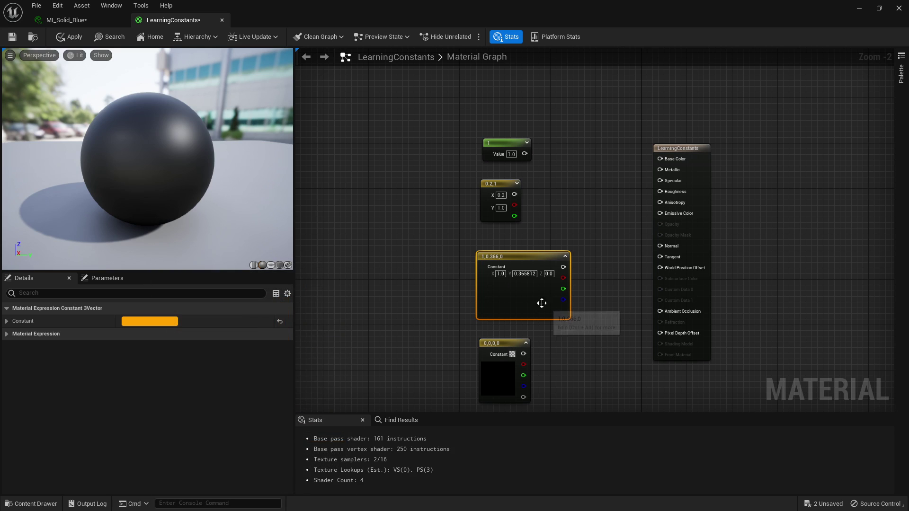
# Step: Connect the Constant3Vector's combined output to Base Color
pyautogui.moveTo(563, 267); pyautogui.dragTo(659, 159)
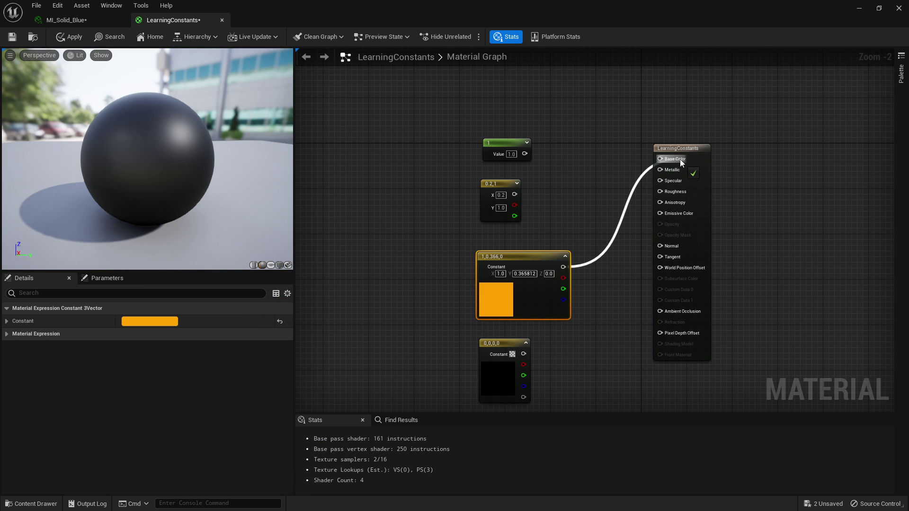
pyautogui.click(736, 216)
pyautogui.moveTo(159, 164); pyautogui.dragTo(192, 177)
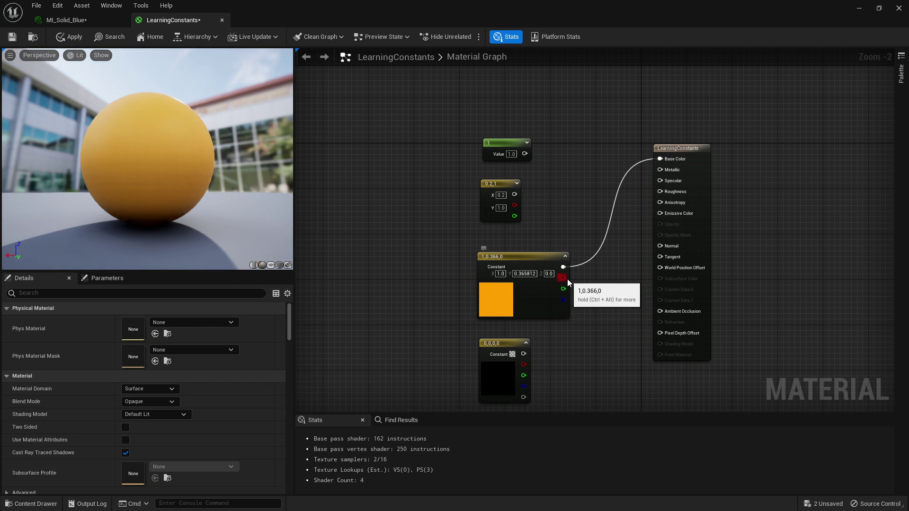
# Step: Try connecting only the Constant3Vector's red output to Base Color, and undo that connection
pyautogui.moveTo(563, 278); pyautogui.dragTo(670, 159)
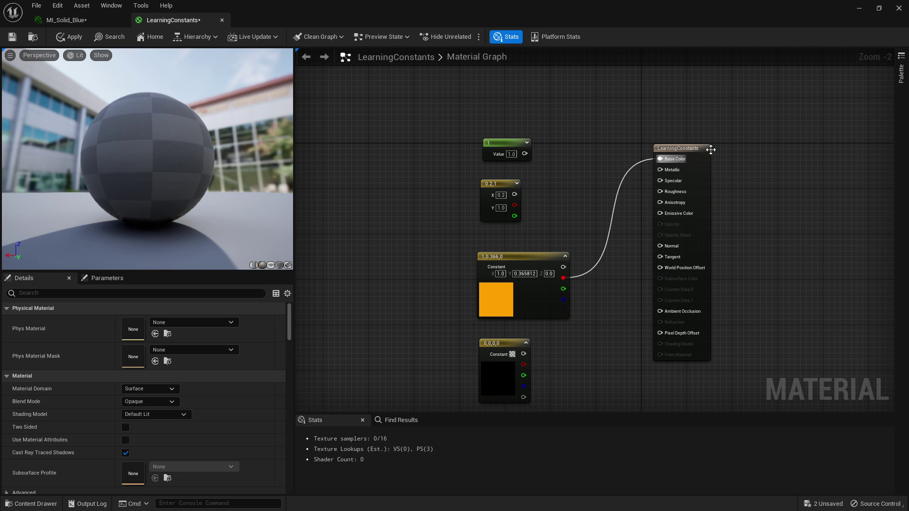
pyautogui.hotkey('ctrl', 'z')
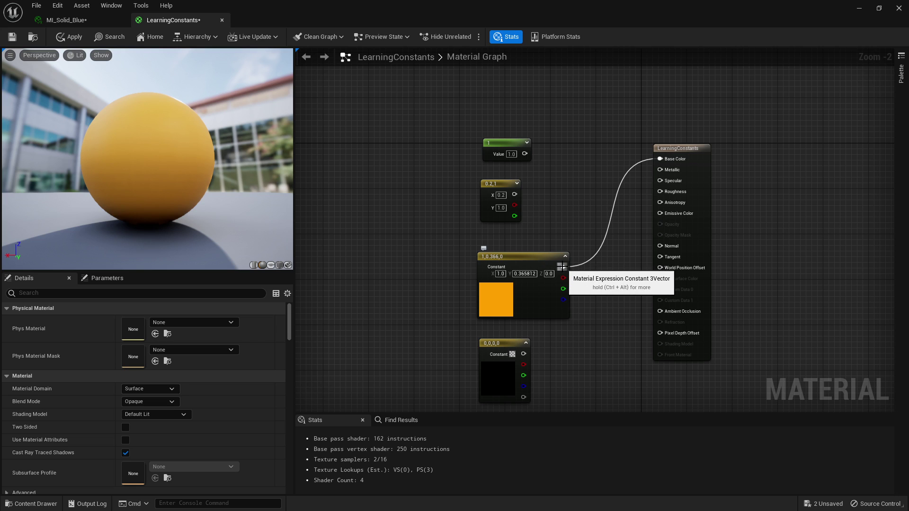
# Step: Disconnect the Constant3Vector from Base Color and connect the Constant4Vector's combined output there instead
pyautogui.keyDown('alt'); pyautogui.click(562, 267); pyautogui.keyUp('alt')
pyautogui.moveTo(549, 345); pyautogui.dragTo(555, 311, button='right')
pyautogui.click(491, 354)
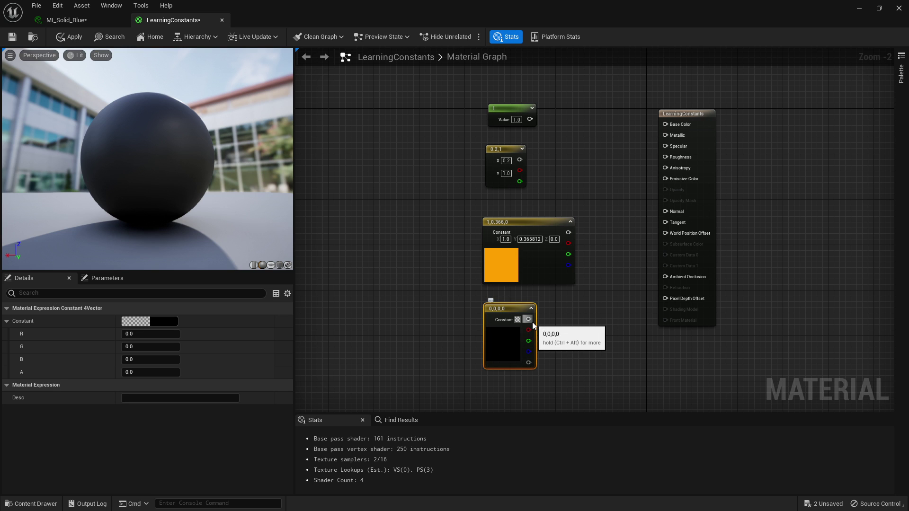
pyautogui.moveTo(529, 320); pyautogui.dragTo(665, 124)
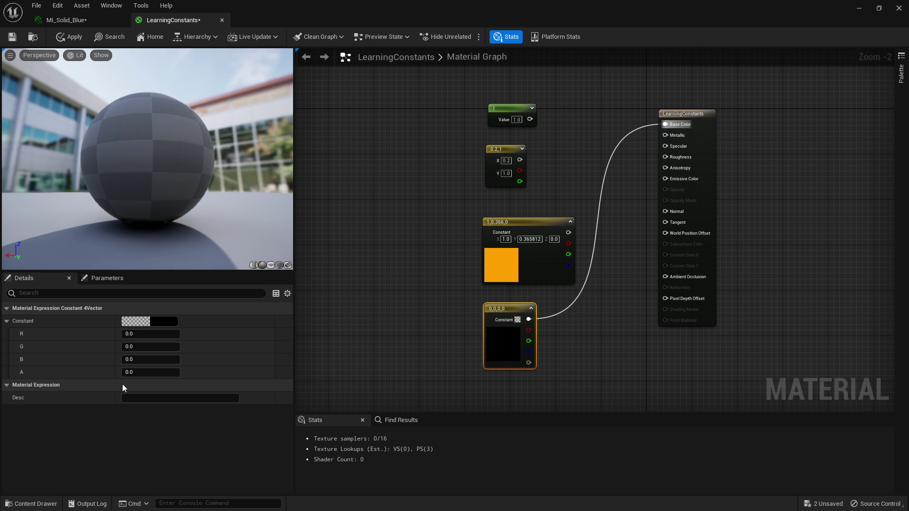
# Step: Set the Constant4Vector's color to yellow with R 1.0, G 0.525071 and B 0.0, and its alpha to 0.7
pyautogui.click(165, 321)
pyautogui.moveTo(310, 343); pyautogui.dragTo(311, 294)
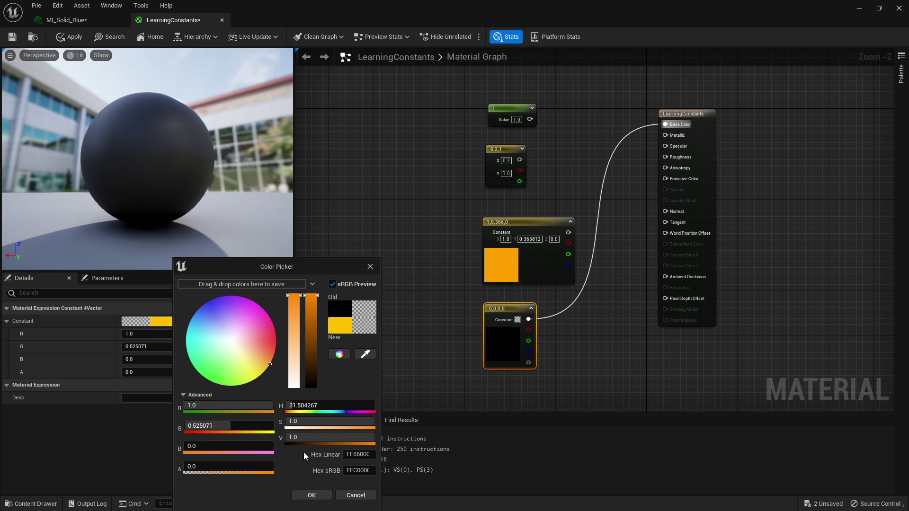
pyautogui.click(311, 495)
pyautogui.click(140, 373)
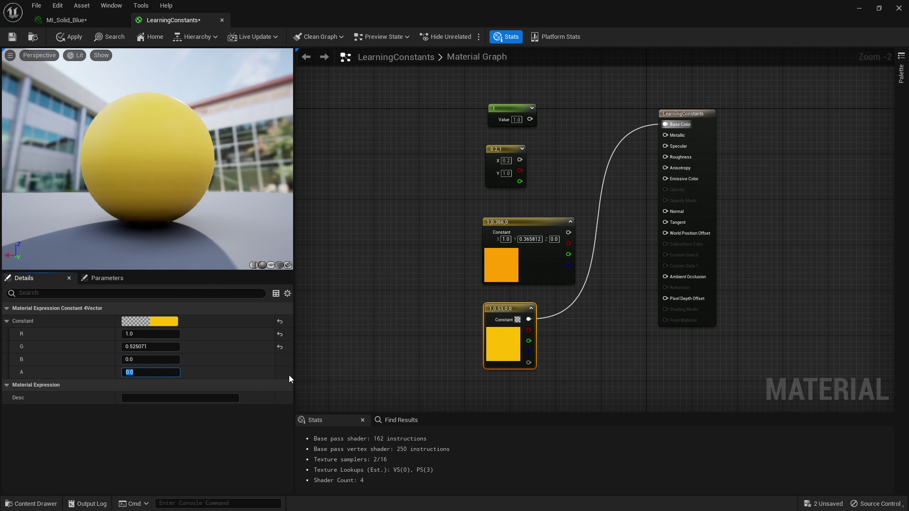
pyautogui.write('0.7')
pyautogui.press('Return')
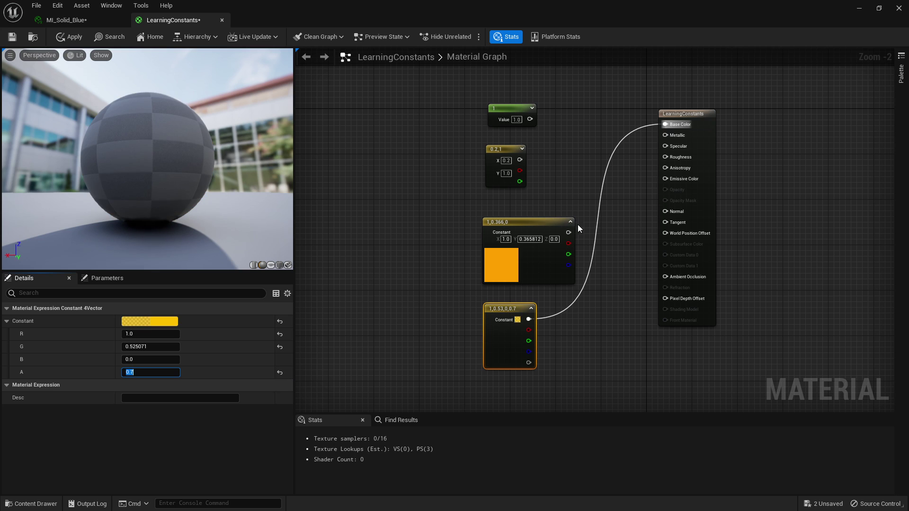
# Step: Set the material's blend mode to Translucent and connect the Constant4Vector's alpha output to Opacity
pyautogui.click(712, 195)
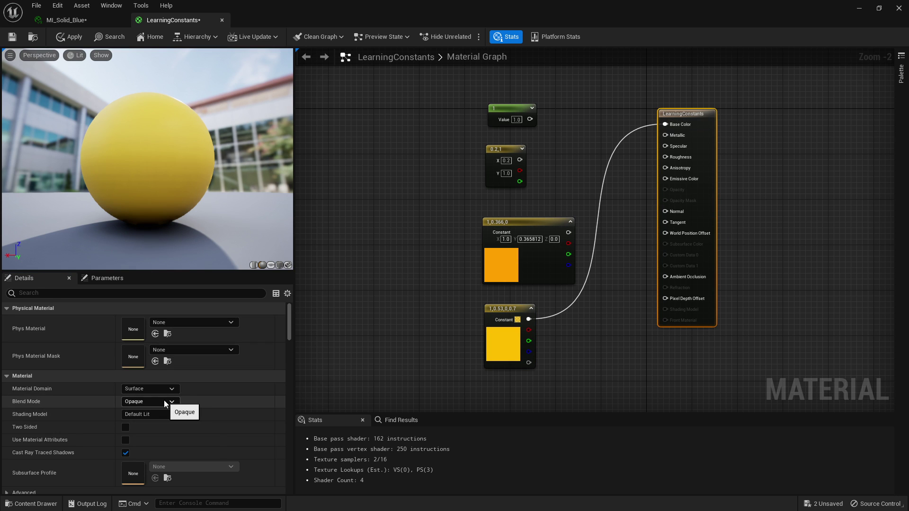
pyautogui.click(163, 401)
pyautogui.click(138, 428)
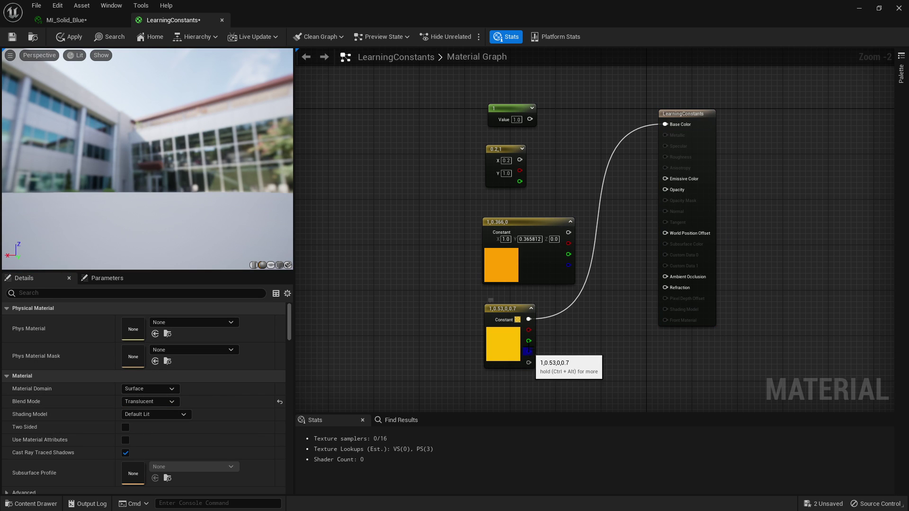
pyautogui.moveTo(529, 363); pyautogui.dragTo(681, 186)
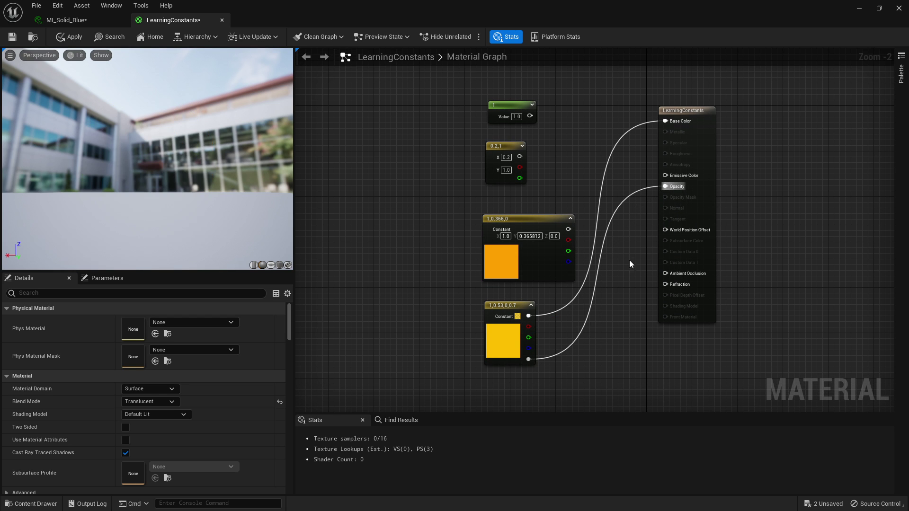
pyautogui.moveTo(103, 135); pyautogui.dragTo(220, 168)
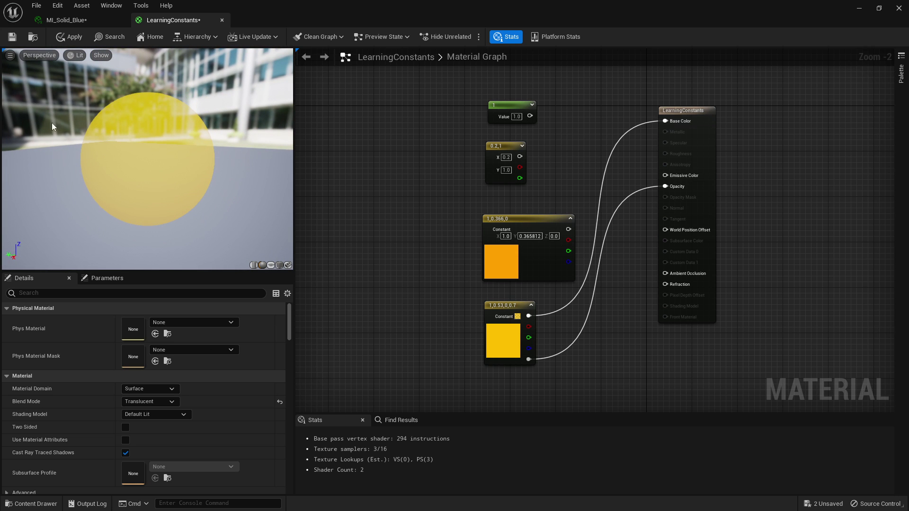
# Step: Connect the Constant3Vector's combined output to Base Color and the Constant's output to Opacity, replacing the Constant4Vector connections
pyautogui.moveTo(519, 338)
pyautogui.mouseDown()
pyautogui.moveTo(567, 164)
pyautogui.moveTo(494, 163)
pyautogui.moveTo(499, 329)
pyautogui.moveTo(515, 330)
pyautogui.mouseUp()
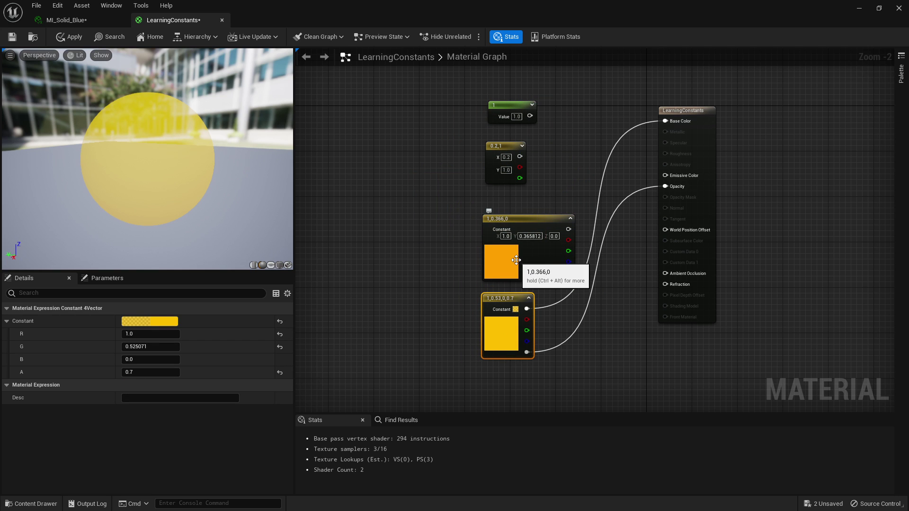
pyautogui.moveTo(505, 221); pyautogui.dragTo(505, 252, button='right')
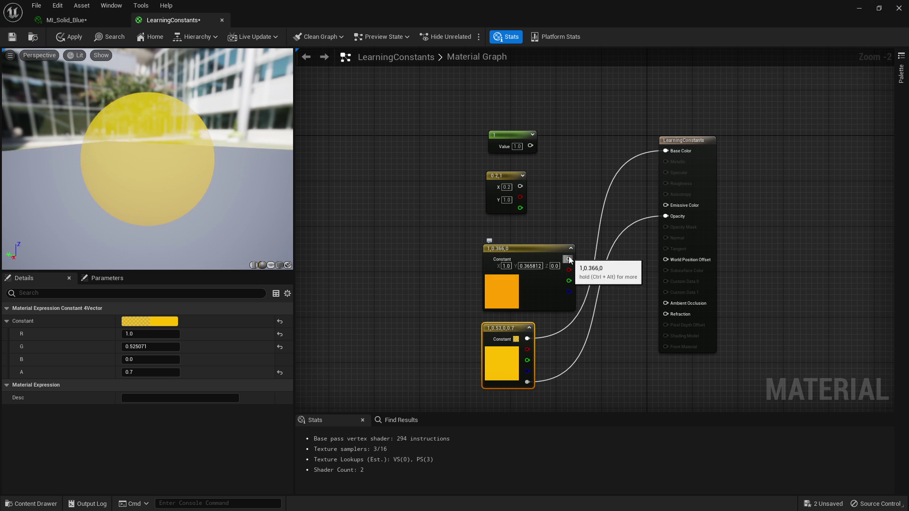
pyautogui.moveTo(568, 259); pyautogui.dragTo(665, 151)
pyautogui.moveTo(530, 145); pyautogui.dragTo(666, 216)
# Step: Set the Constant node's value to 0.7
pyautogui.click(511, 136)
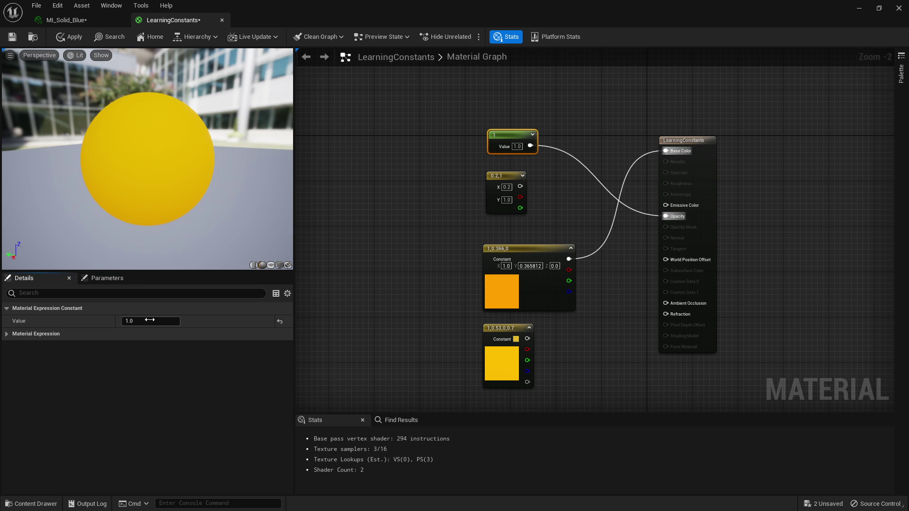
pyautogui.click(148, 321)
pyautogui.write('0.7')
pyautogui.press('Return')
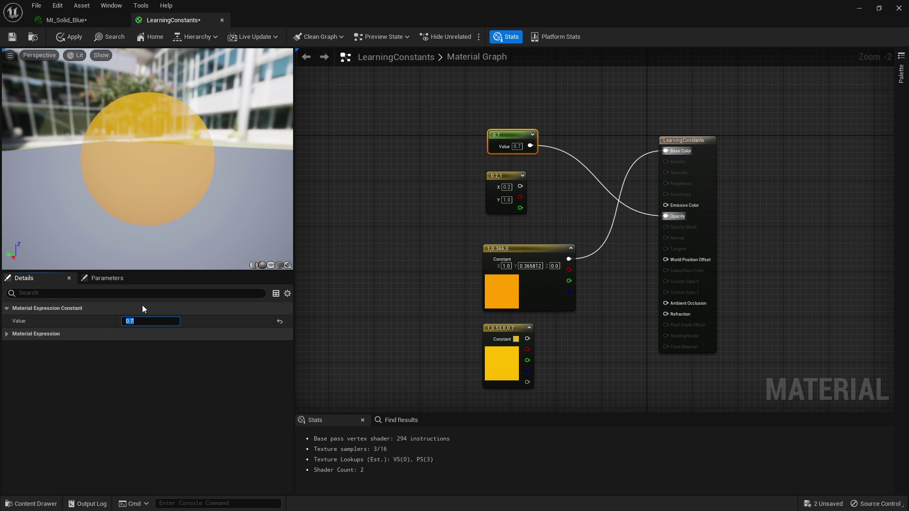
pyautogui.moveTo(435, 102); pyautogui.dragTo(589, 348)
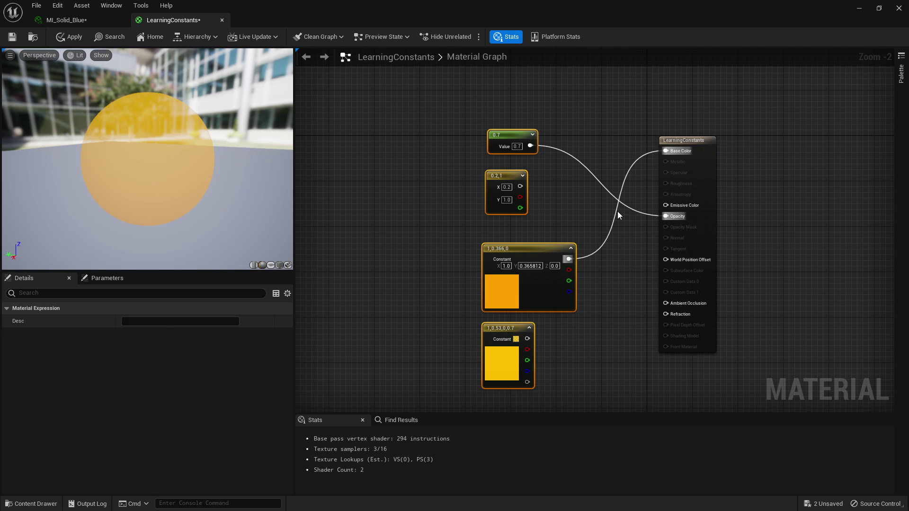
pyautogui.click(617, 215)
# Step: Connect the Constant's output to Base Color in place of the Constant3Vector, and set the Constant's value to 1
pyautogui.click(520, 133)
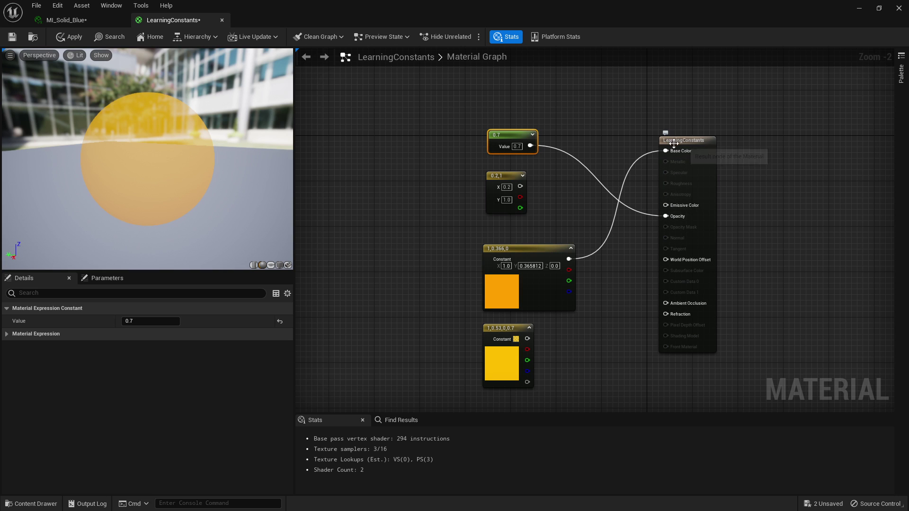
pyautogui.moveTo(531, 146); pyautogui.dragTo(667, 151)
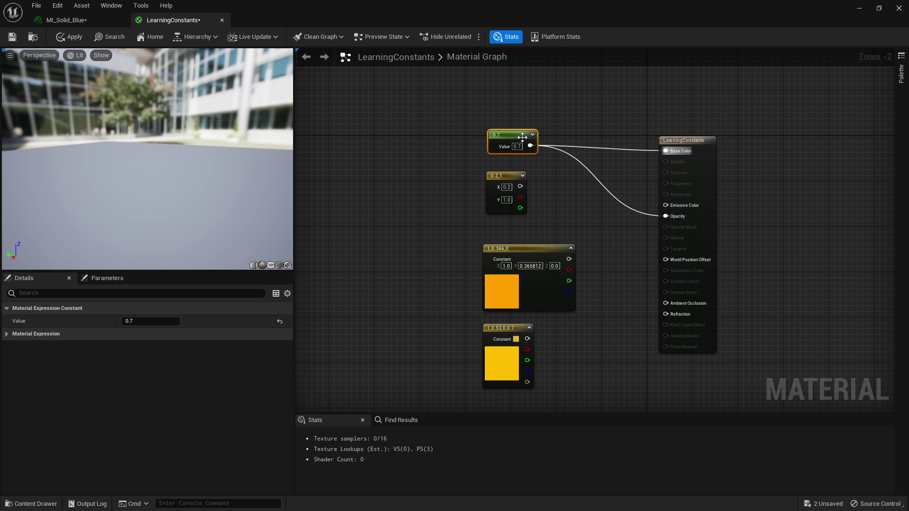
pyautogui.click(135, 318)
pyautogui.write('1')
pyautogui.press('Return')
pyautogui.write('4')
pyautogui.write('1')
pyautogui.press('Return')
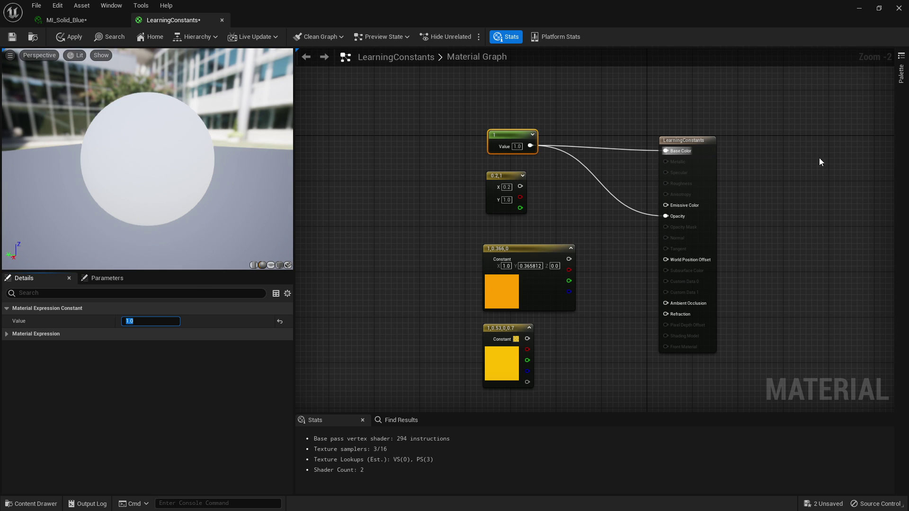
# Step: Set the LearningConstants material's blend mode back to Opaque
pyautogui.click(697, 143)
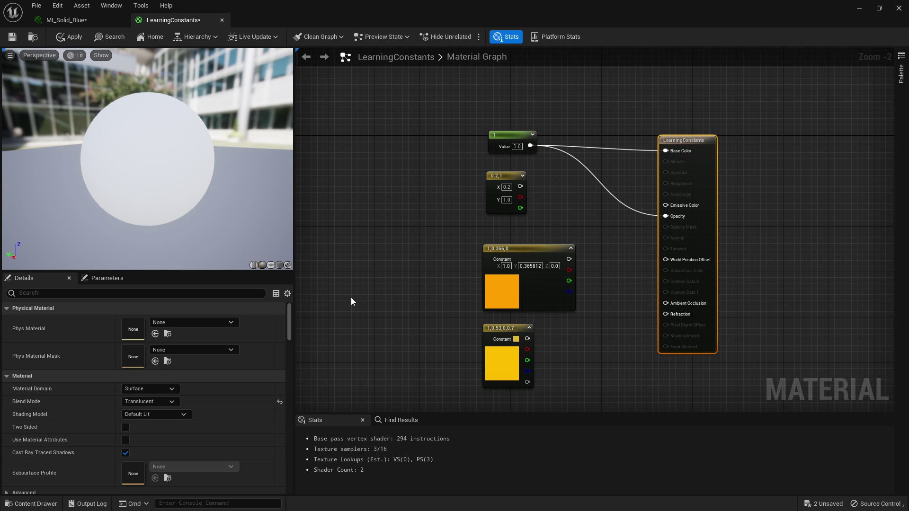
pyautogui.click(149, 389)
pyautogui.click(159, 390)
pyautogui.click(160, 402)
pyautogui.click(150, 412)
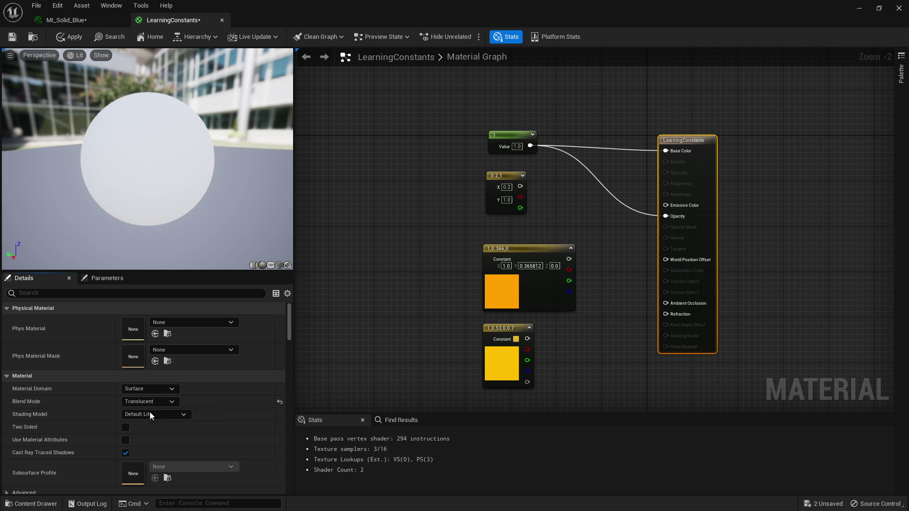
# Step: Set the Constant node's value to 100
pyautogui.click(511, 136)
pyautogui.moveTo(180, 111); pyautogui.dragTo(147, 112)
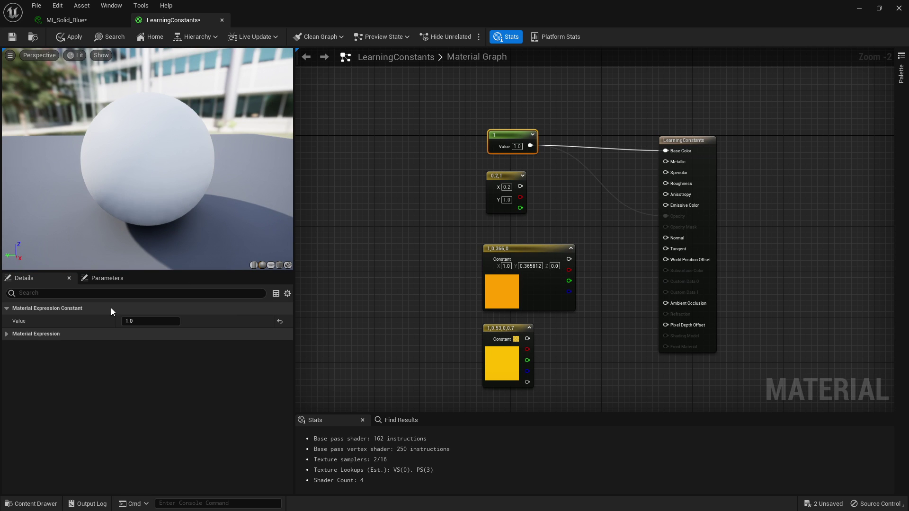
pyautogui.click(142, 321)
pyautogui.write('4')
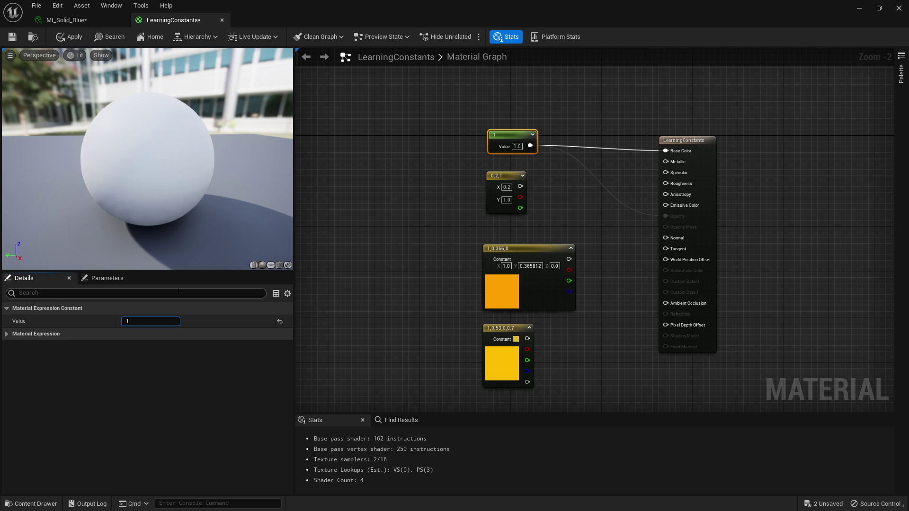
pyautogui.write('00')
pyautogui.press('Return')
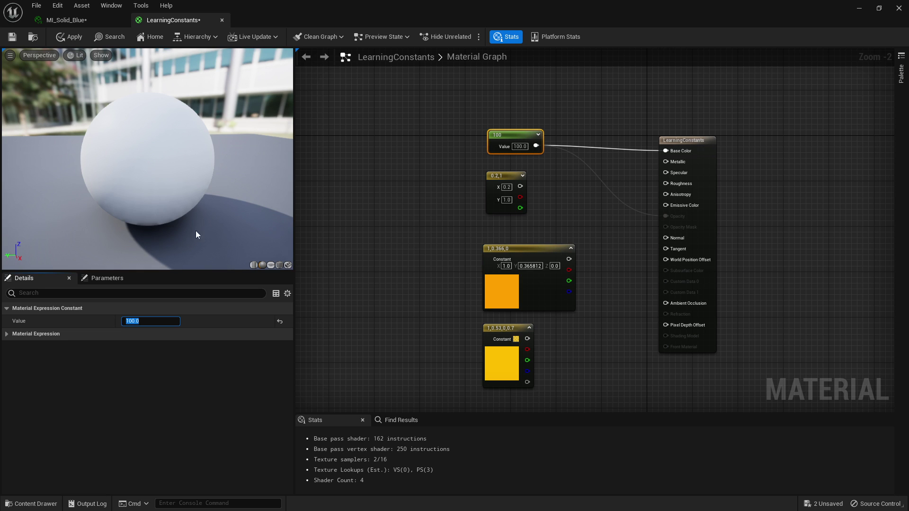
# Step: Connect the Constant's output to Emissive Color as well, and set the Constant's value to 5
pyautogui.moveTo(536, 146); pyautogui.dragTo(684, 207)
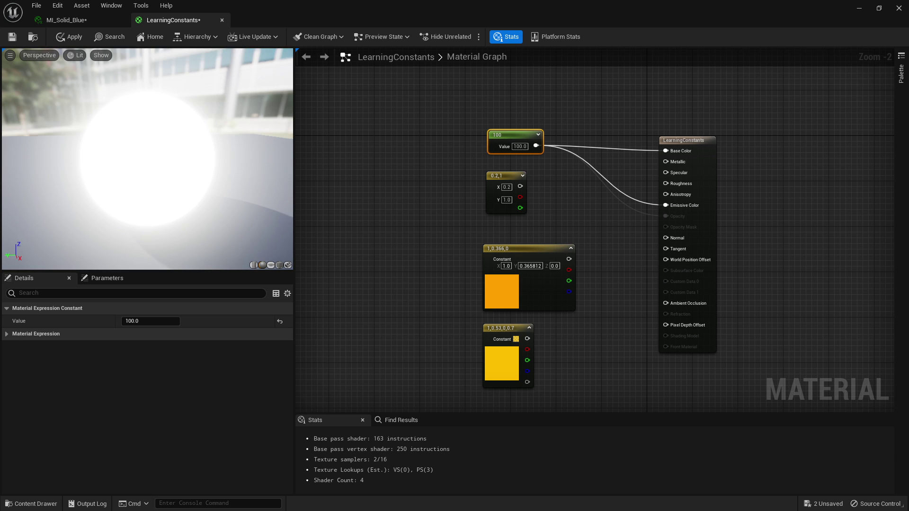
pyautogui.click(144, 321)
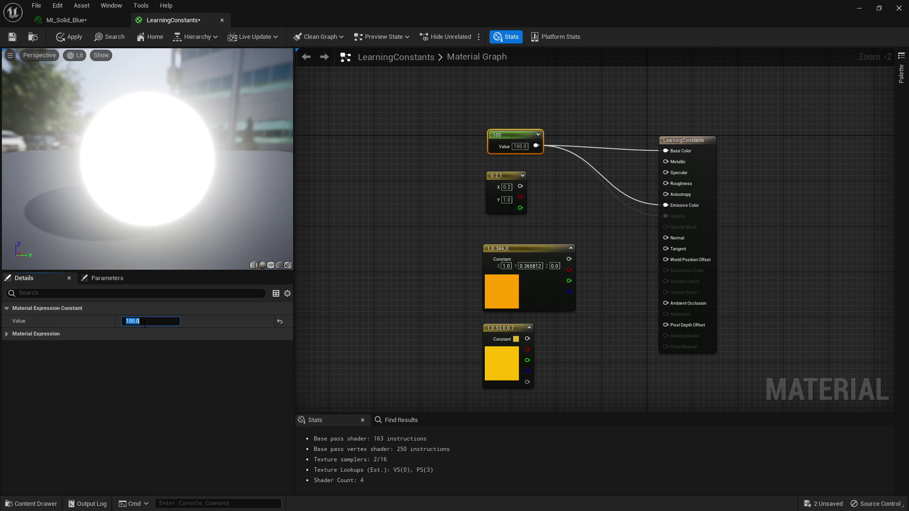
pyautogui.write('5')
pyautogui.press('Return')
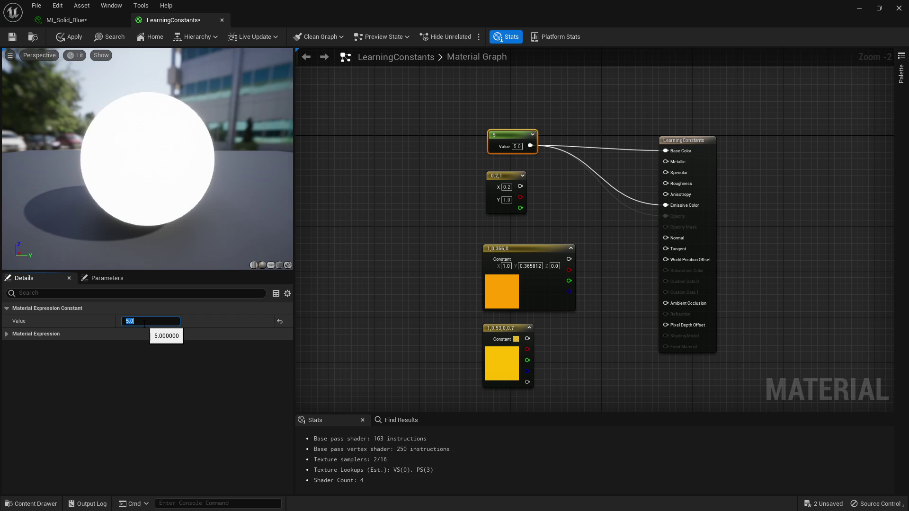